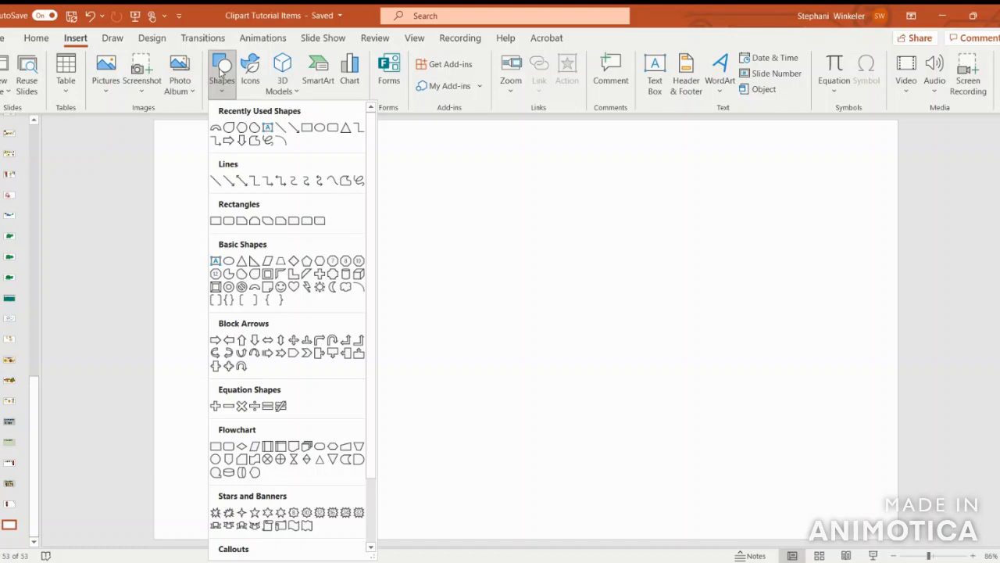
# Step: Draw a teardrop about 5.08 in wide and 4.75 in high on the blank slide, rotated so its point faces up
pyautogui.click(255, 275)
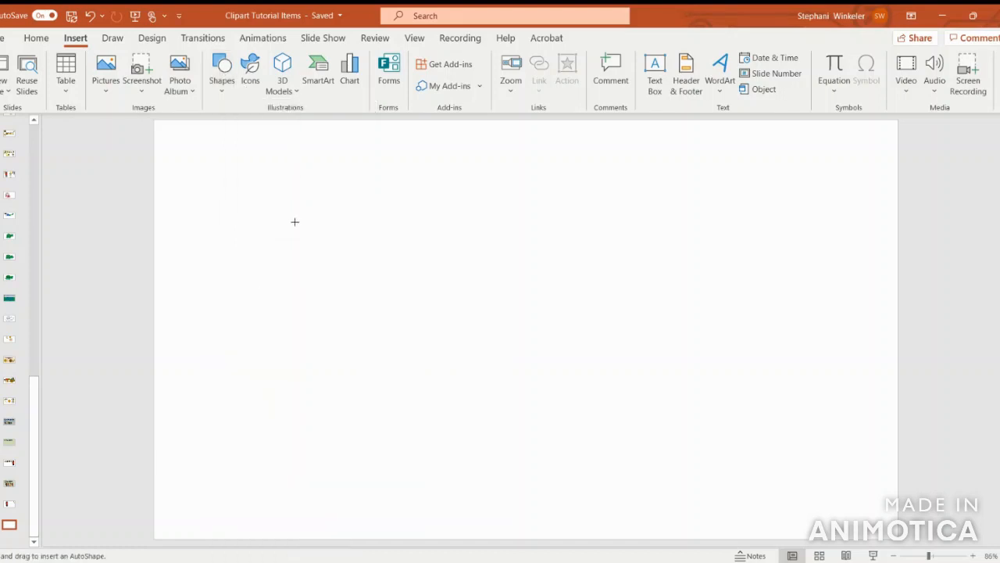
pyautogui.moveTo(304, 168); pyautogui.dragTo(587, 429)
pyautogui.moveTo(445, 148); pyautogui.dragTo(335, 193)
pyautogui.moveTo(428, 167); pyautogui.dragTo(357, 285)
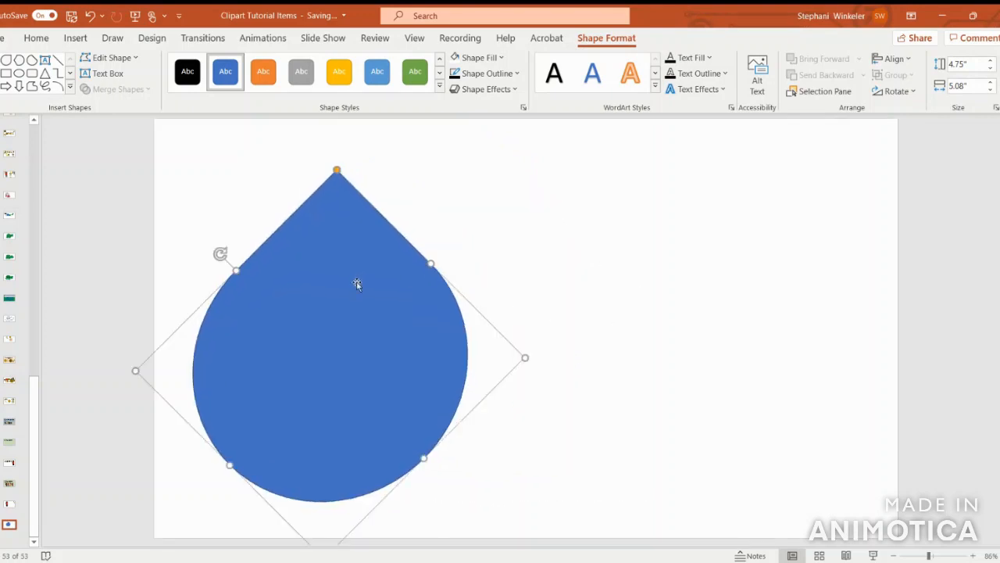
# Step: Fill the large teardrop with white and give it a black 4½ pt outline
pyautogui.click(455, 58)
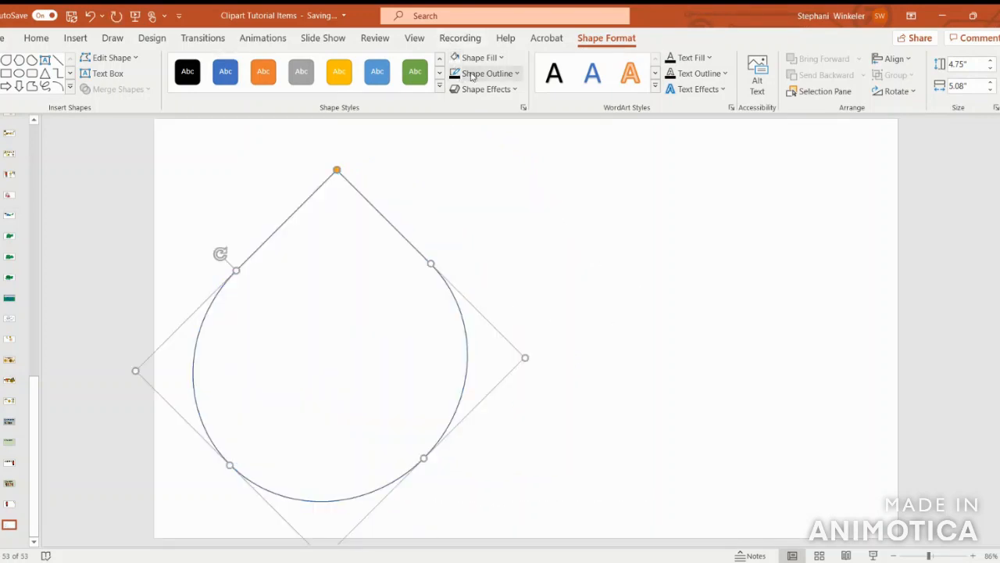
pyautogui.click(481, 73)
pyautogui.moveTo(500, 321)
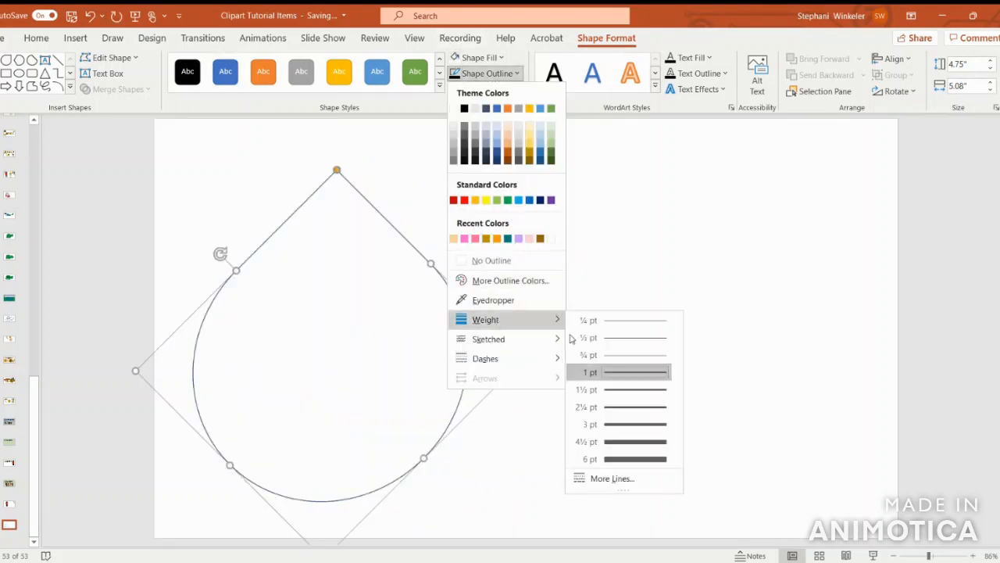
pyautogui.click(625, 442)
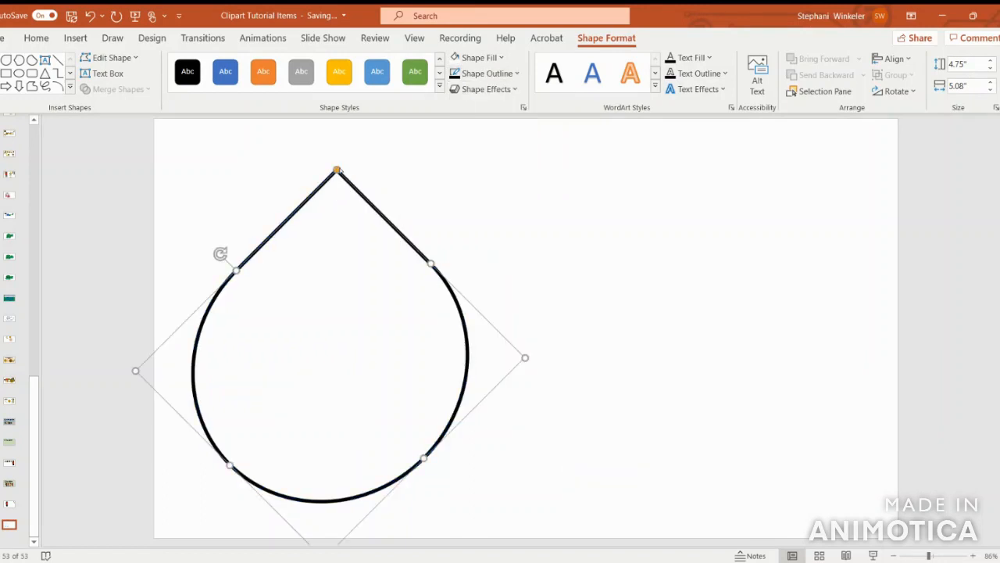
# Step: Pull the teardrop's point inward to form an apple-shaped dip and move the shape to the middle of the slide
pyautogui.moveTo(336, 170)
pyautogui.mouseDown()
pyautogui.moveTo(348, 286)
pyautogui.moveTo(351, 183)
pyautogui.mouseUp()
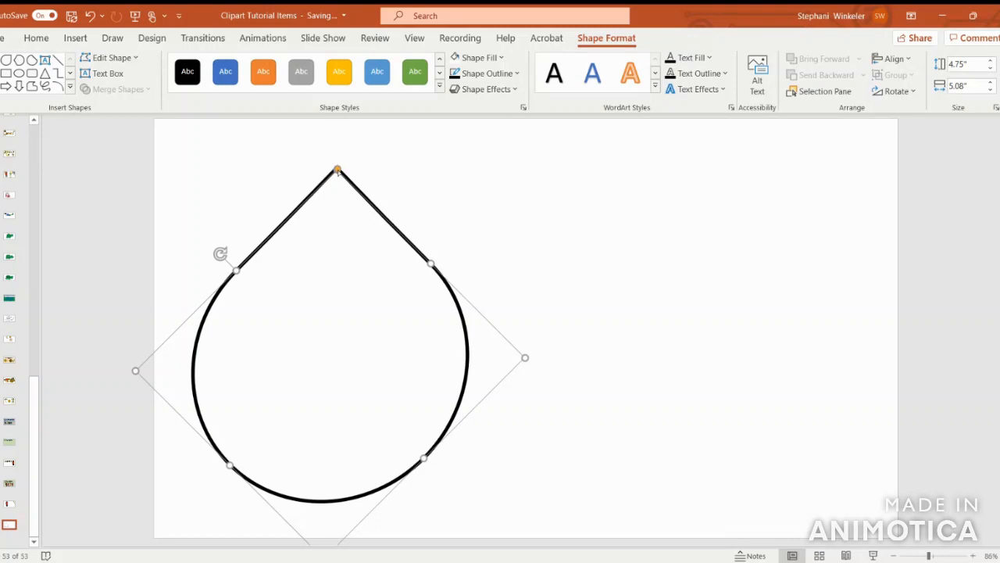
pyautogui.moveTo(338, 170); pyautogui.dragTo(342, 283)
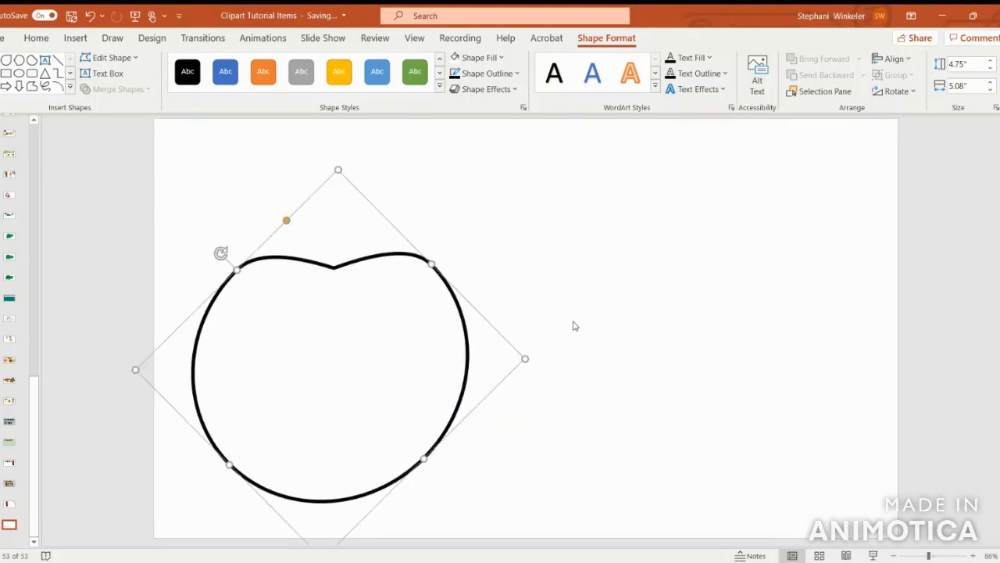
pyautogui.moveTo(349, 340); pyautogui.dragTo(533, 336)
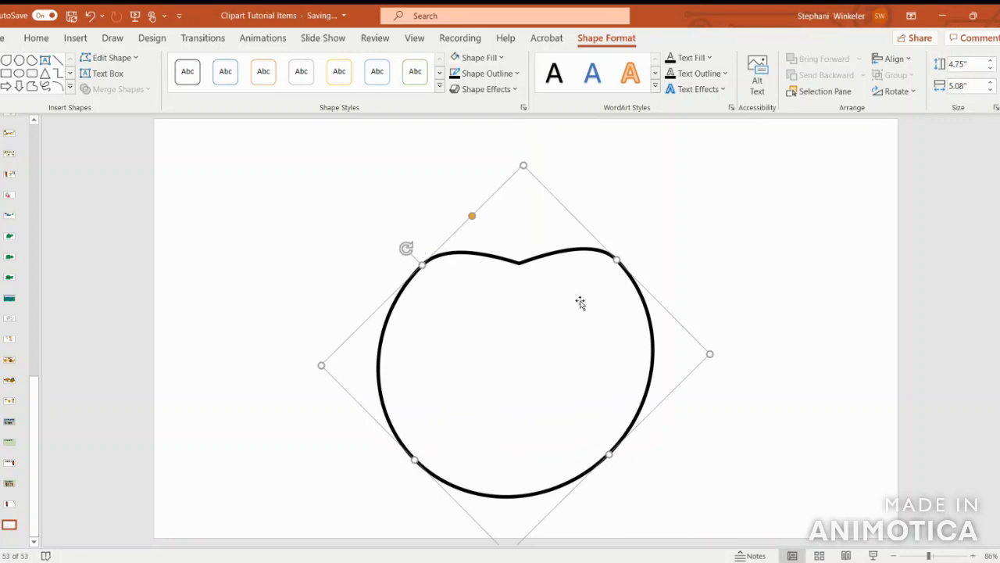
# Step: Draw a narrow upright rectangle about 0.5 in wide and 1.33 in high above the apple as its stem
pyautogui.click(75, 37)
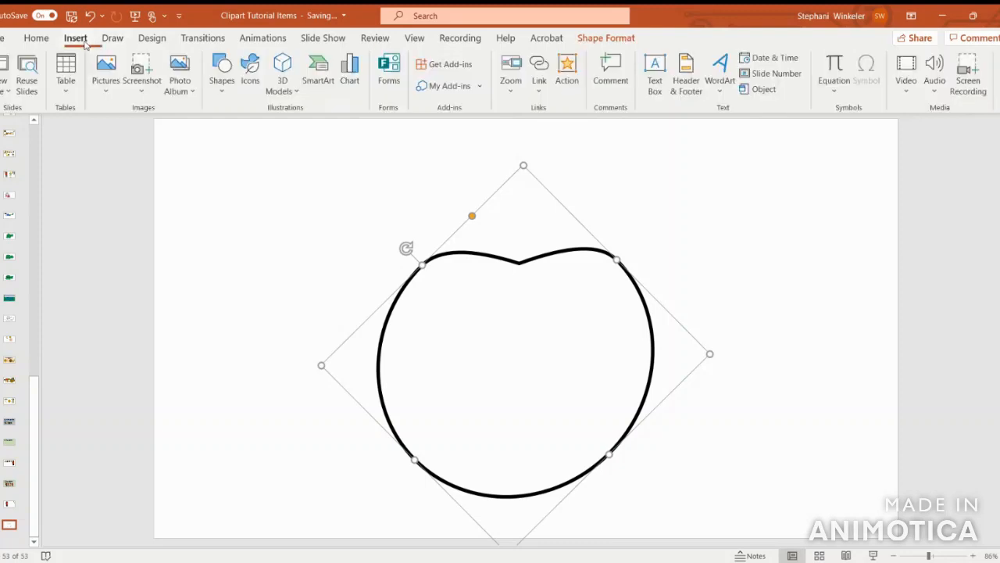
pyautogui.click(222, 74)
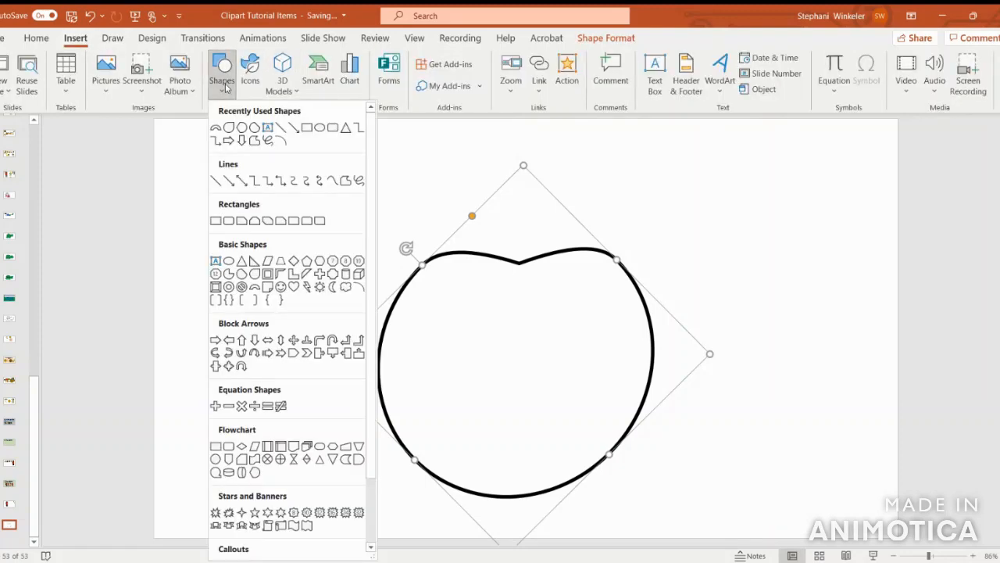
pyautogui.click(307, 128)
pyautogui.moveTo(335, 160); pyautogui.dragTo(364, 237)
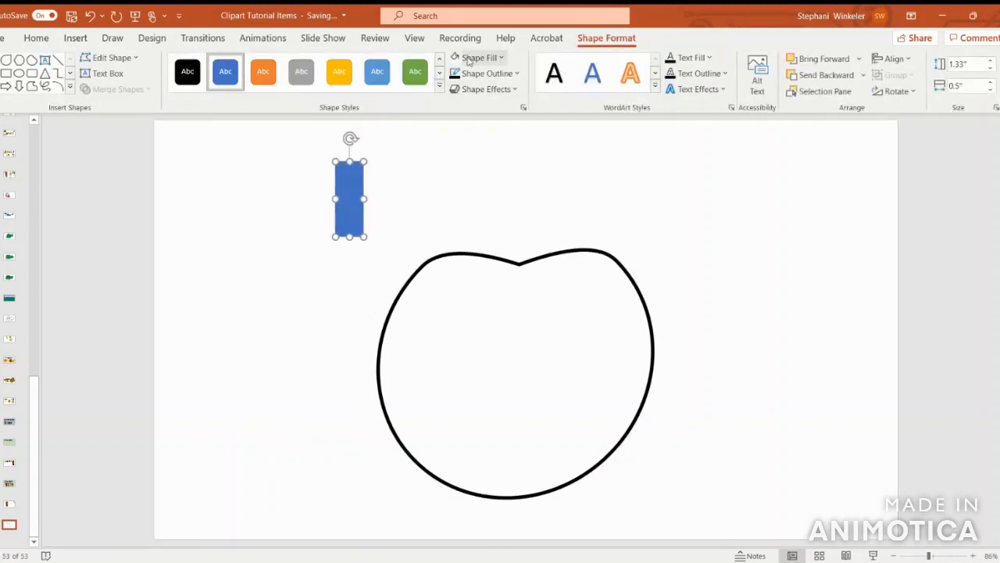
# Step: Fill the stem rectangle with white and give it a black 4½ pt outline
pyautogui.click(456, 61)
pyautogui.click(485, 72)
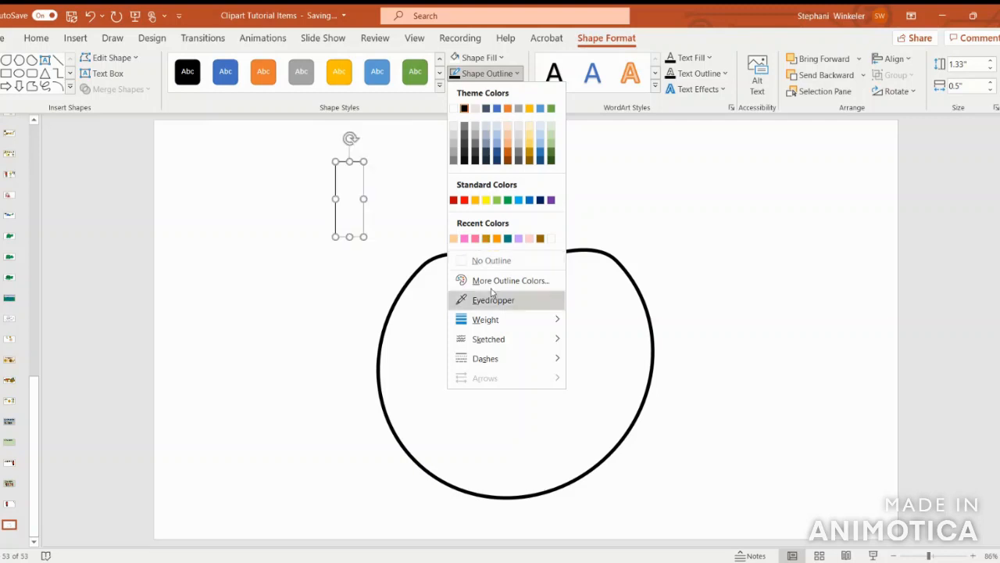
pyautogui.moveTo(499, 320)
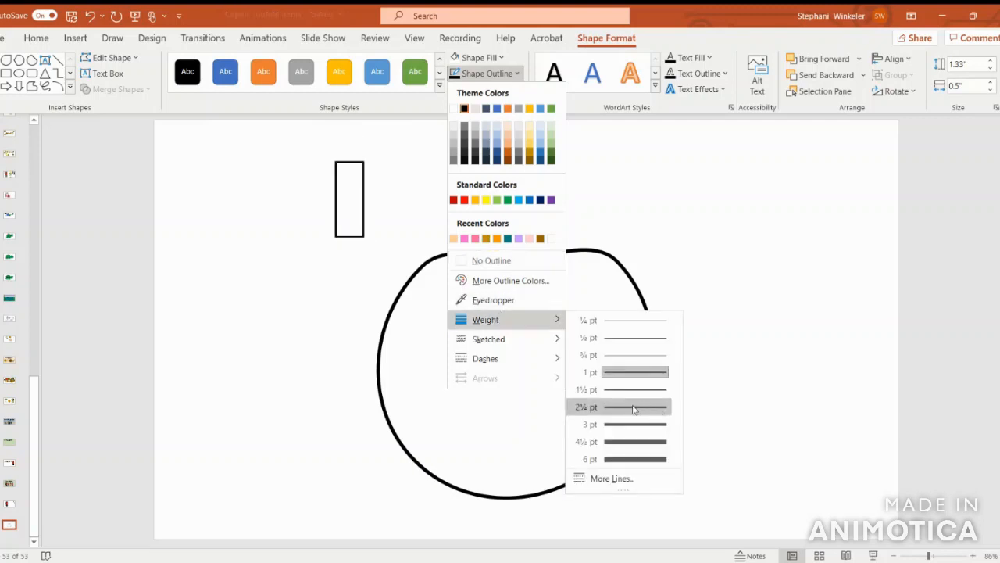
pyautogui.click(627, 442)
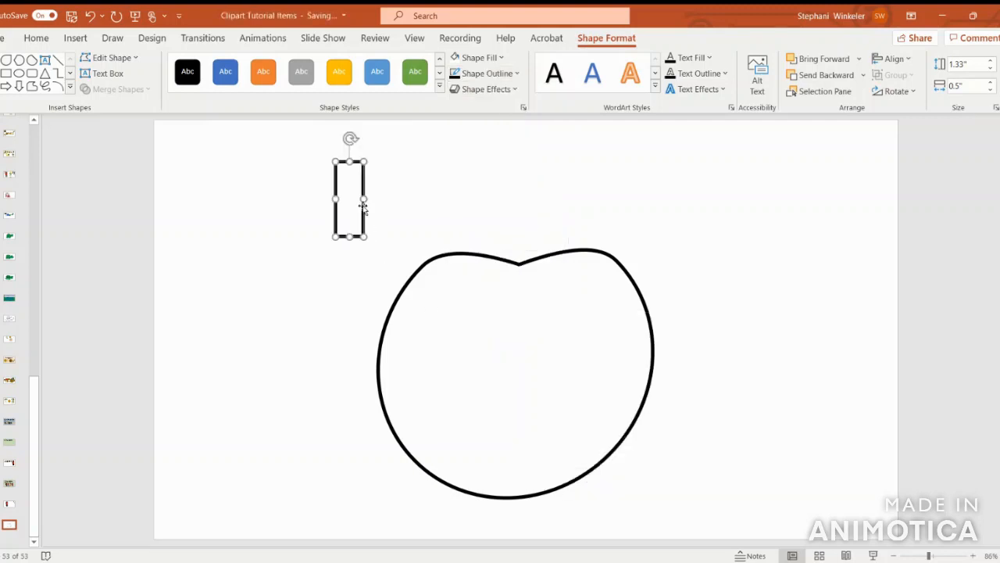
# Step: Narrow the stem and place it over the apple's dip, layered behind the apple body
pyautogui.moveTo(364, 200); pyautogui.dragTo(515, 217)
pyautogui.moveTo(529, 273); pyautogui.dragTo(529, 292)
pyautogui.click(825, 76)
# Step: Align the stem and the apple body to the horizontal center of the slide
pyautogui.click(887, 65)
pyautogui.click(899, 96)
pyautogui.click(603, 356)
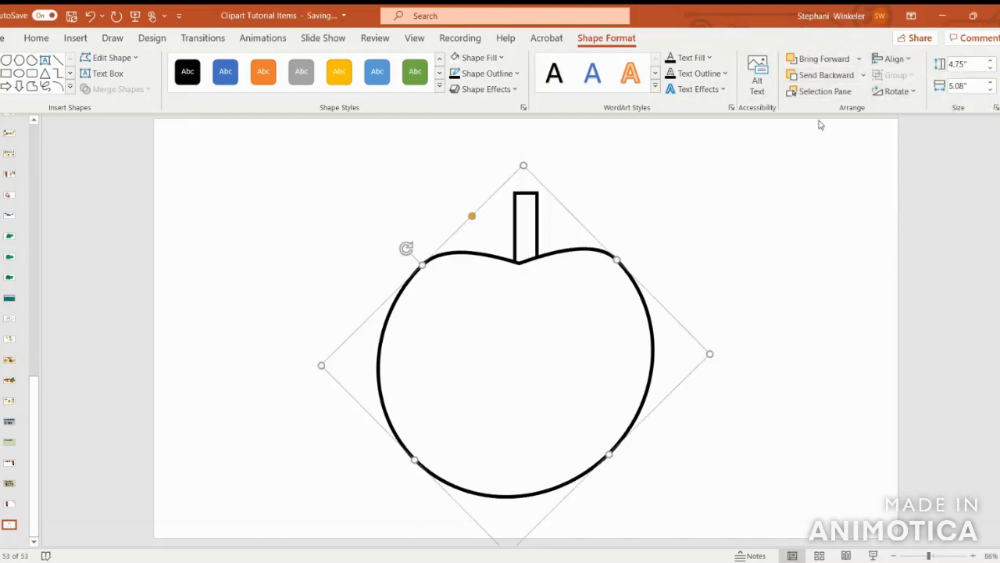
pyautogui.click(891, 59)
pyautogui.click(901, 96)
pyautogui.click(867, 254)
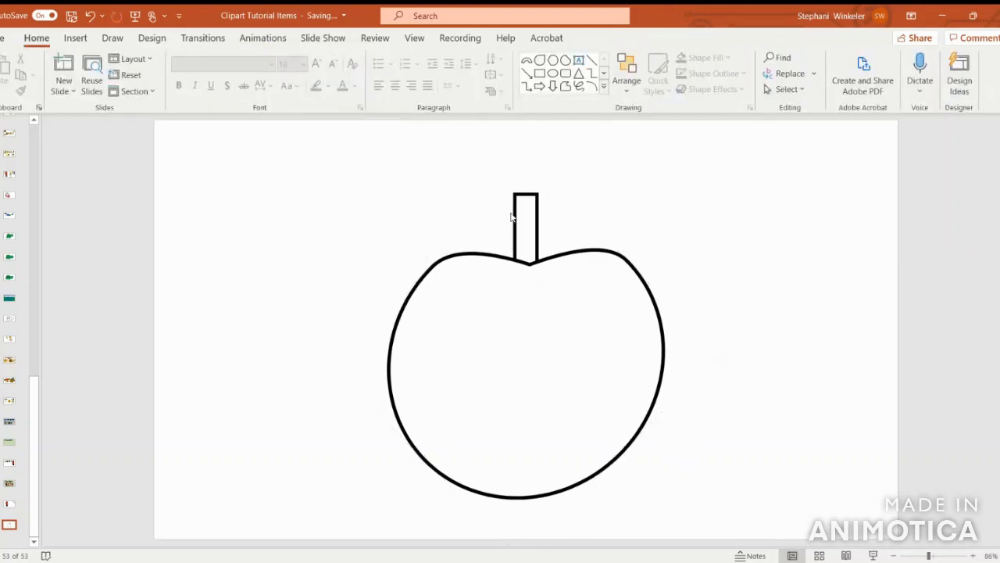
# Step: Draw a second teardrop about 2.17 in square in the empty area beside the apple as a leaf
pyautogui.click(75, 37)
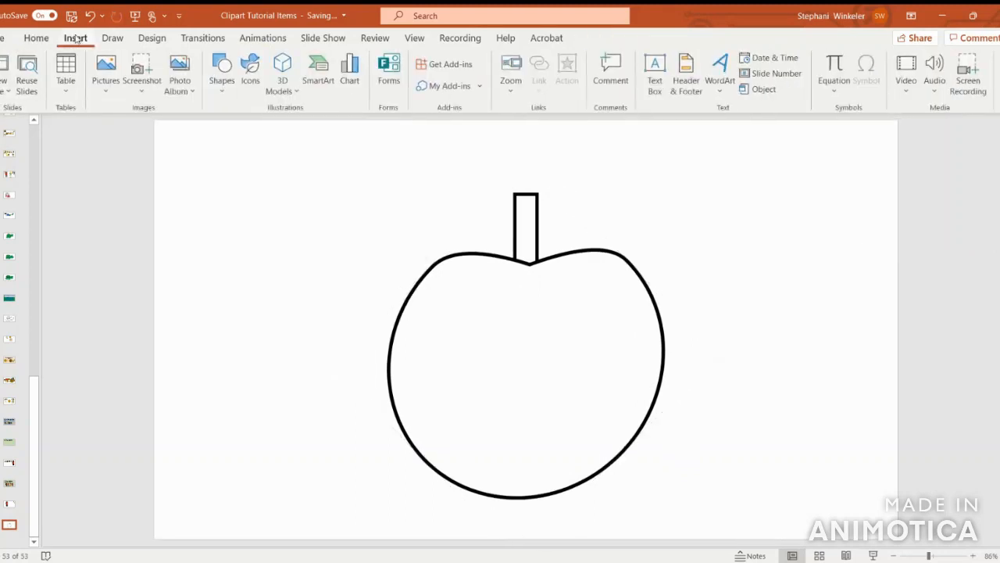
pyautogui.click(222, 88)
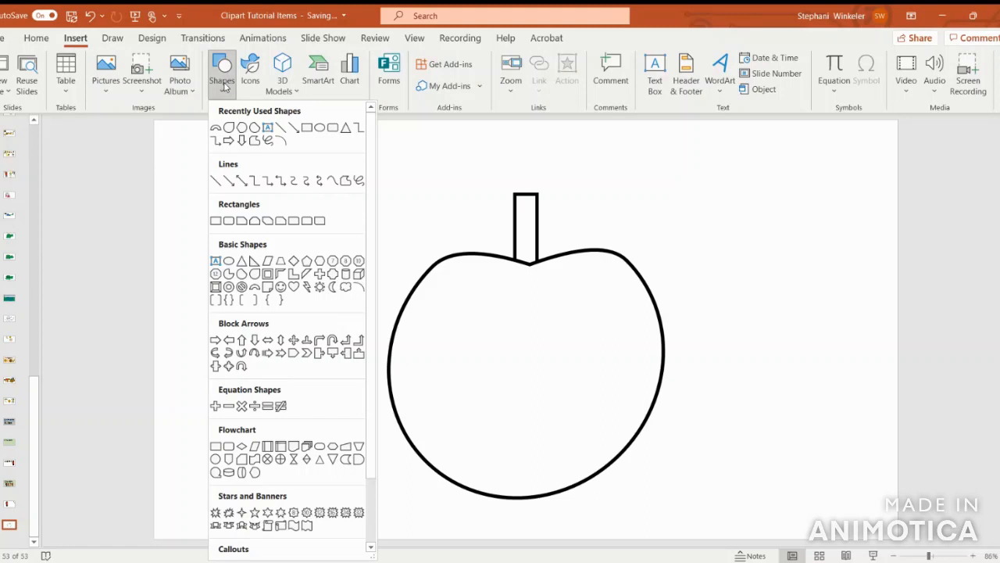
pyautogui.click(230, 127)
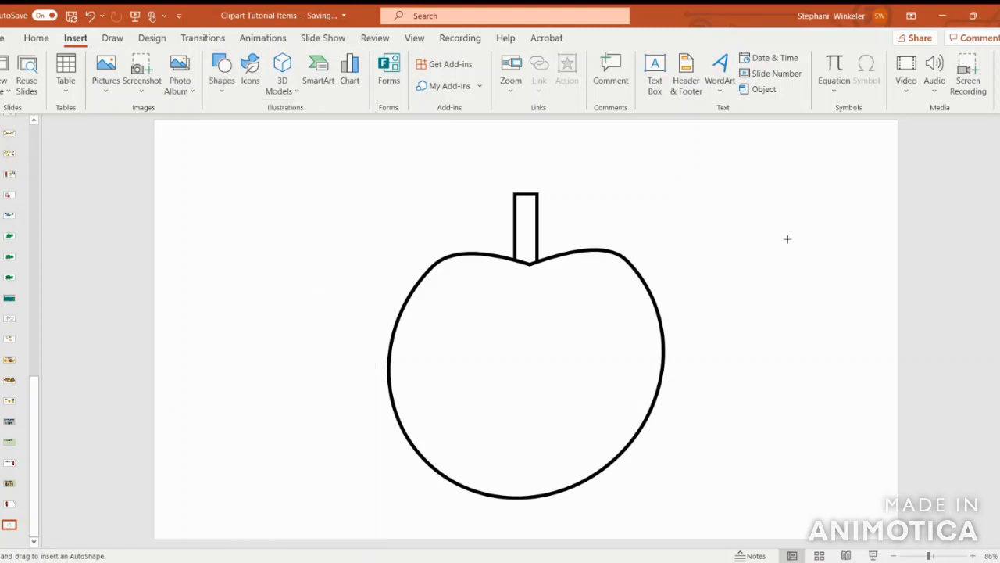
pyautogui.moveTo(738, 190); pyautogui.dragTo(852, 312)
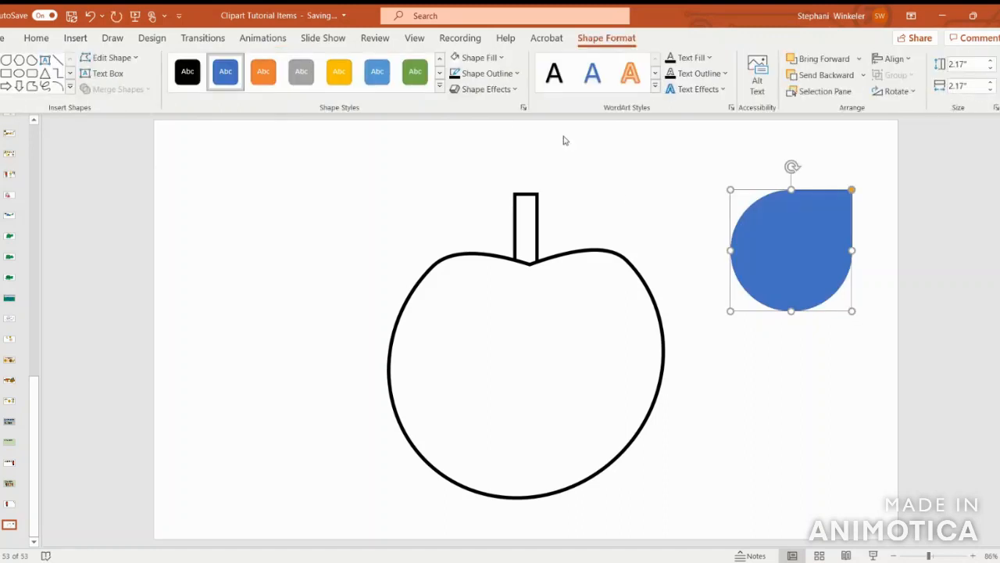
# Step: Fill the leaf teardrop with white and set its black outline to 4½ pt
pyautogui.click(455, 58)
pyautogui.click(487, 73)
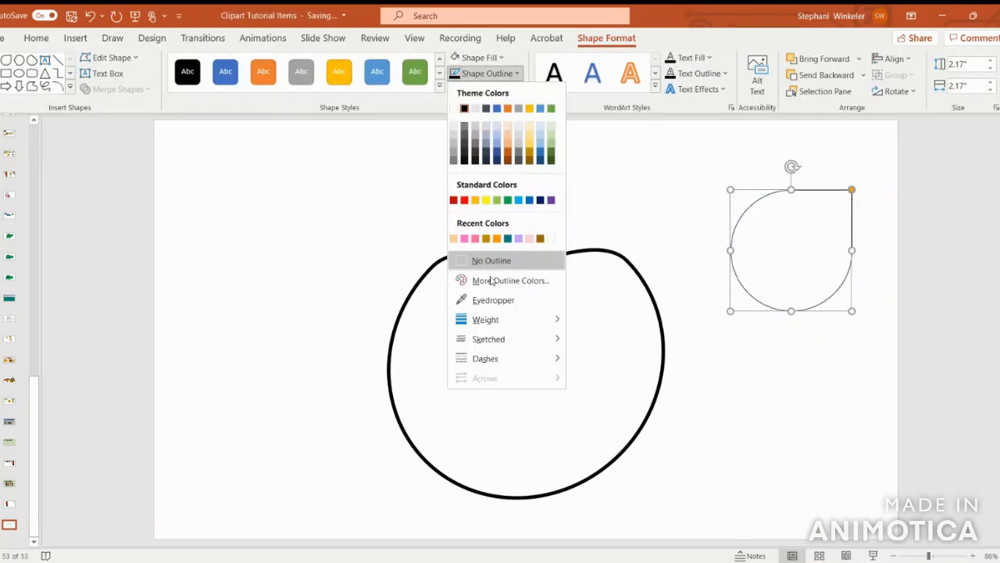
pyautogui.moveTo(521, 320)
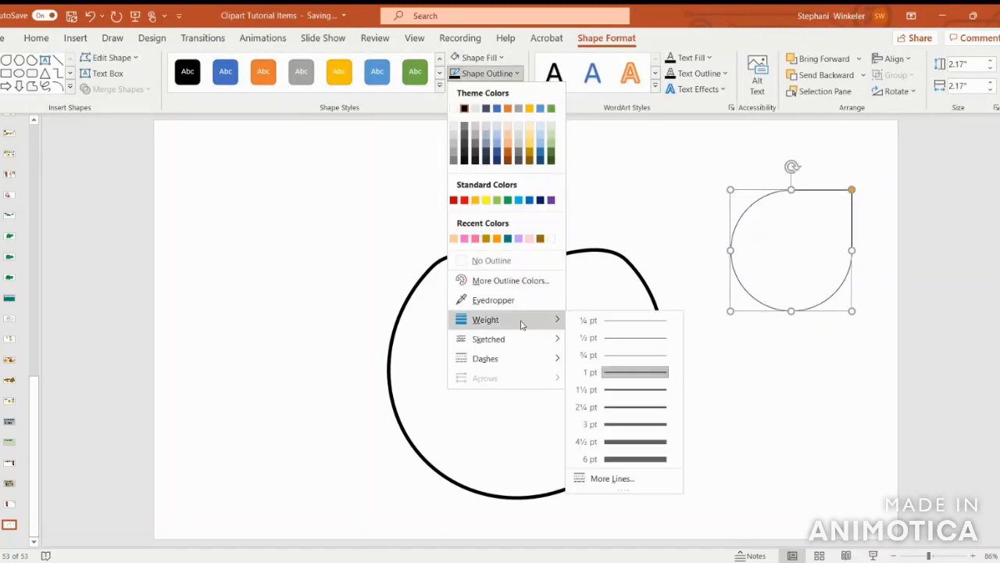
pyautogui.click(646, 442)
# Step: Draw a straight diagonal line across the leaf, from its rounded edge to its pointed tip, as the vein
pyautogui.click(76, 38)
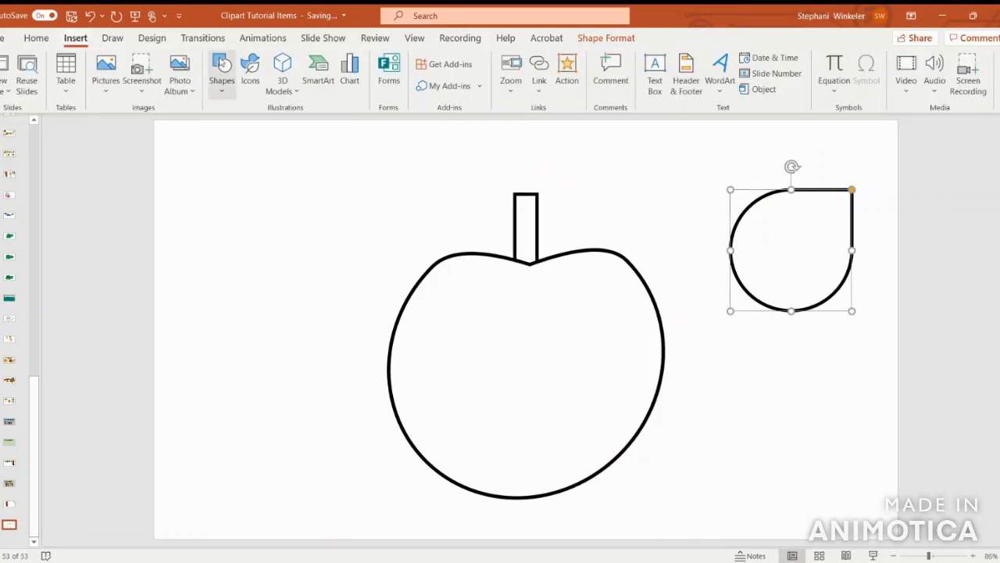
pyautogui.click(222, 68)
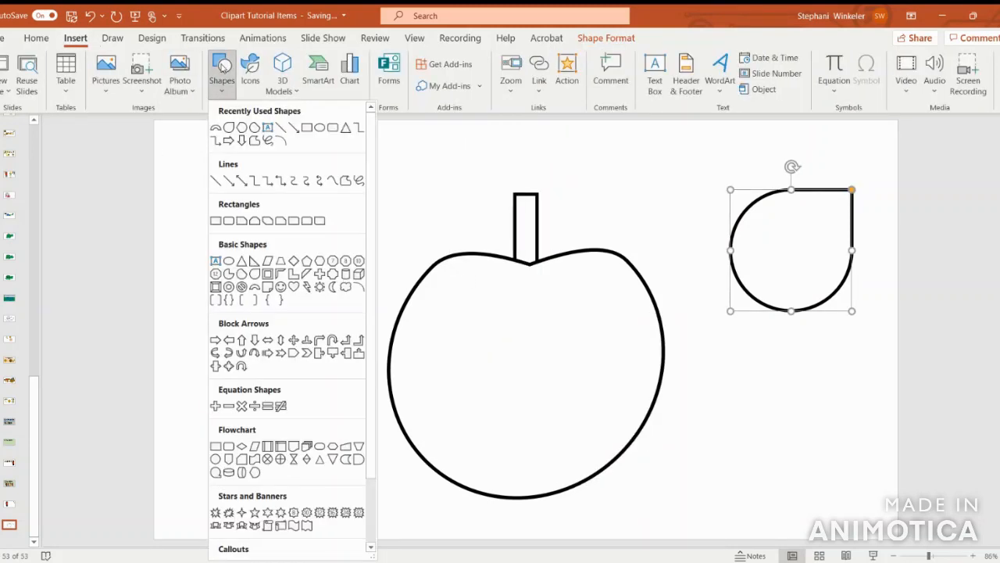
pyautogui.click(284, 131)
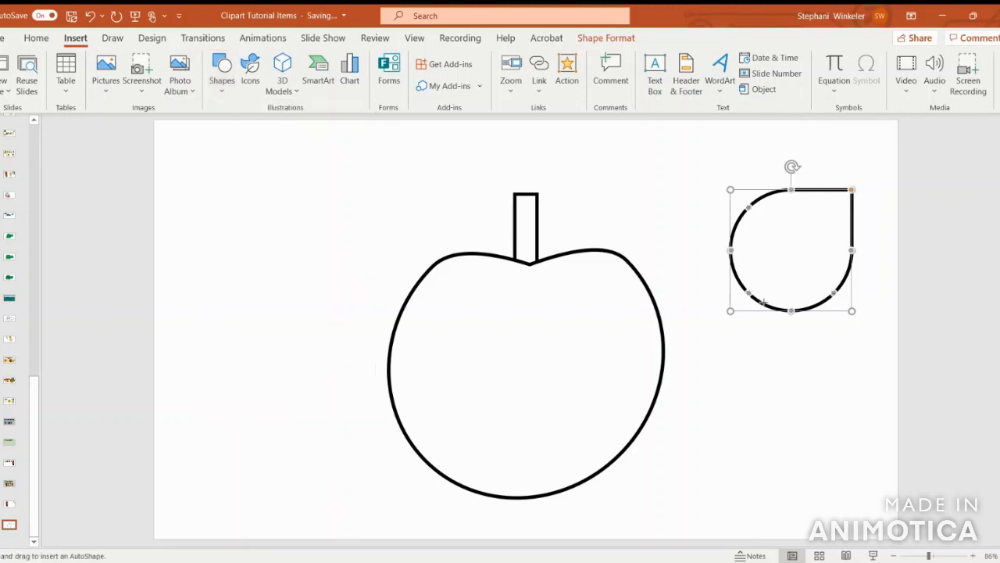
pyautogui.moveTo(748, 291); pyautogui.dragTo(851, 190)
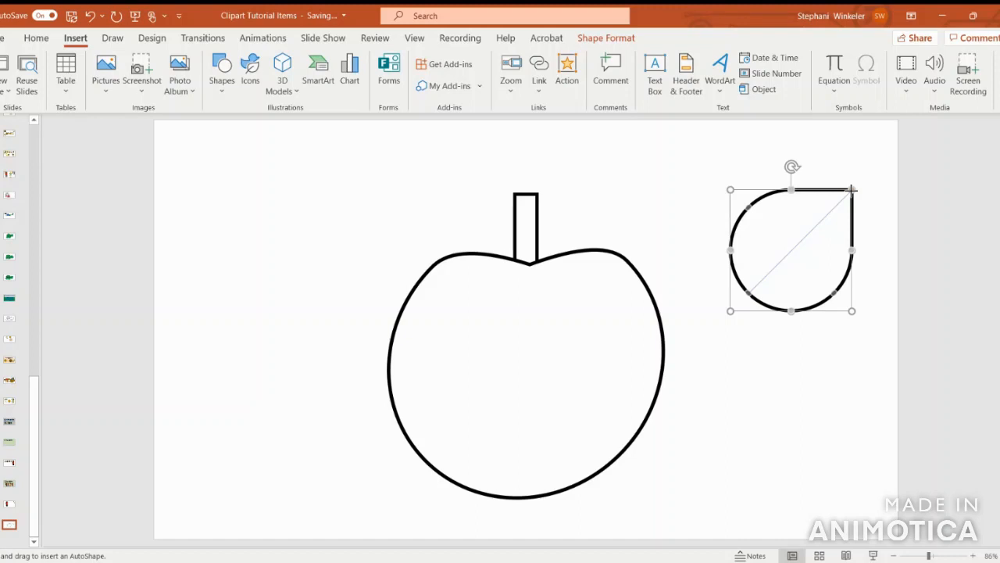
pyautogui.moveTo(852, 189); pyautogui.dragTo(852, 189)
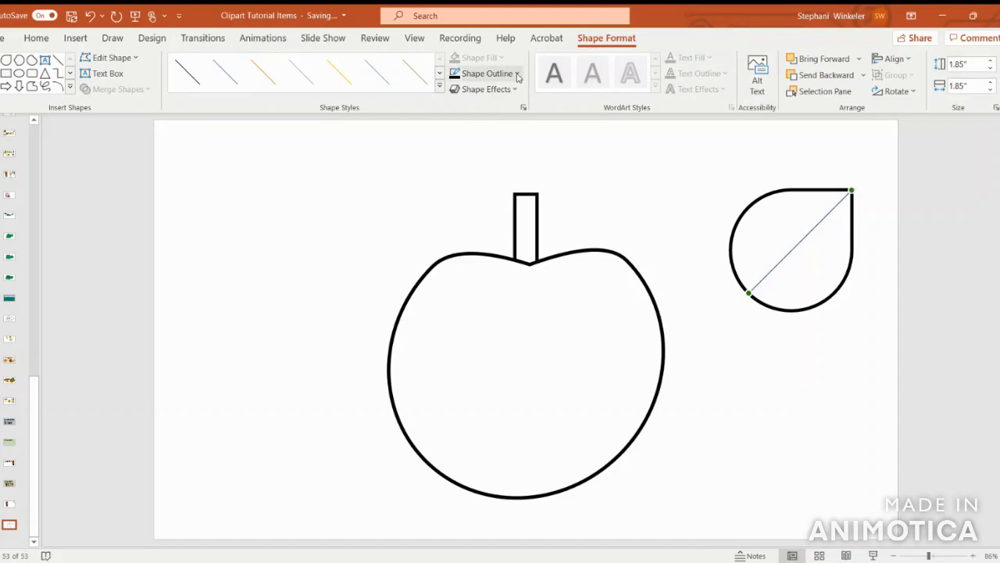
# Step: Make the leaf's vein line black with a 4½ pt weight
pyautogui.click(484, 73)
pyautogui.click(476, 105)
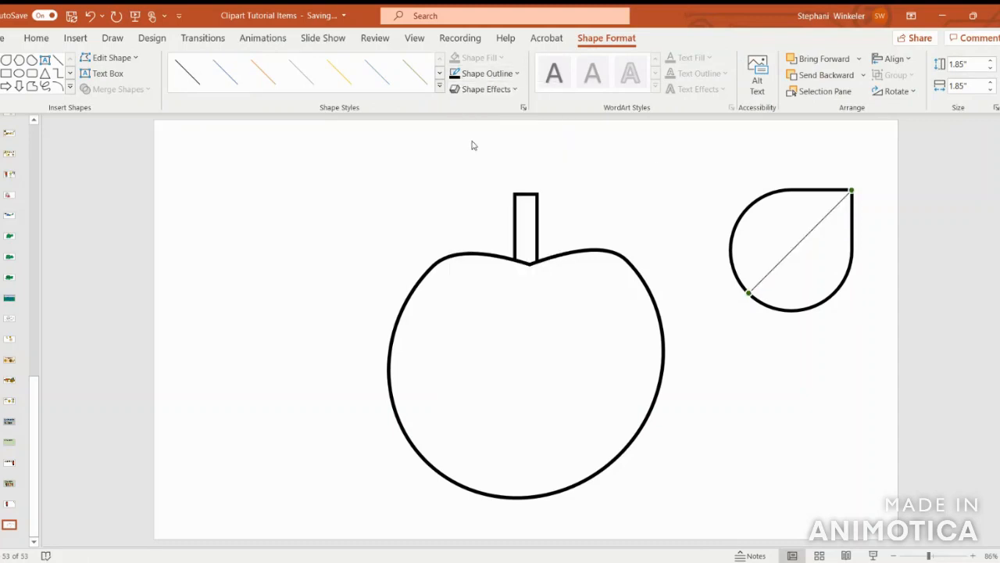
pyautogui.click(484, 73)
pyautogui.moveTo(506, 323)
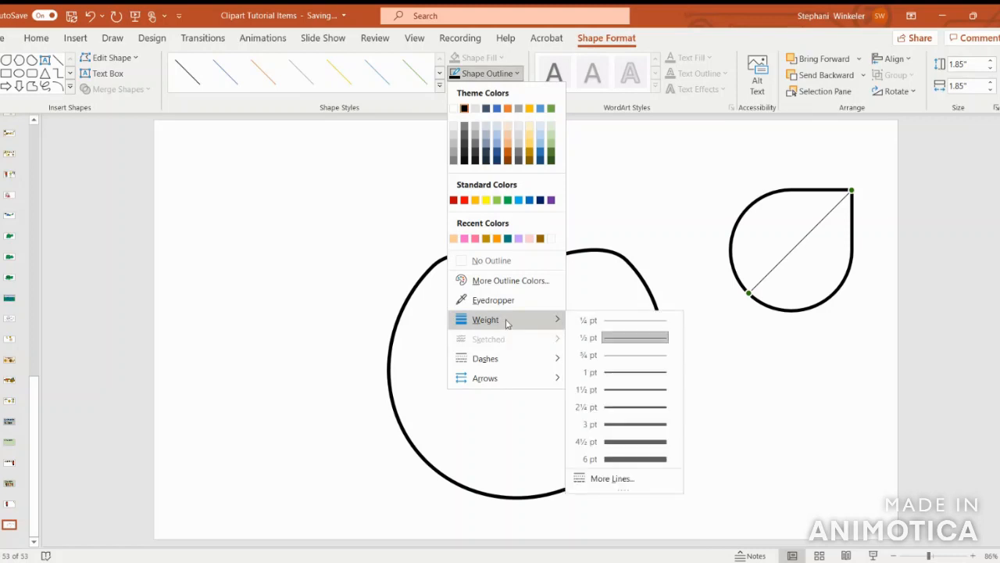
pyautogui.click(641, 442)
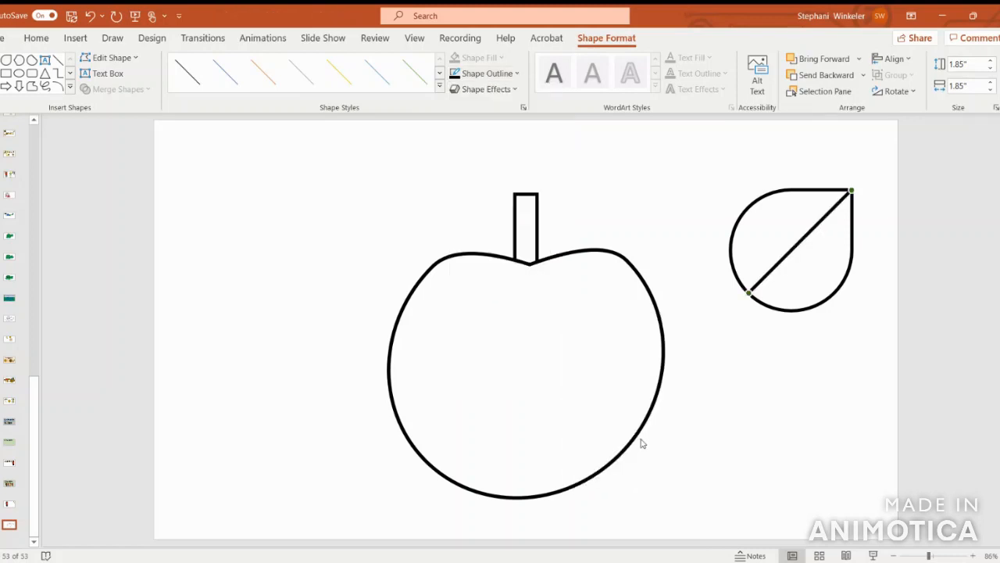
# Step: Group the vein line and the leaf teardrop into one object
pyautogui.keyDown('shift'); pyautogui.click(843, 299); pyautogui.keyUp('shift')
pyautogui.rightClick(839, 293)
pyautogui.moveTo(887, 389)
pyautogui.click(797, 387)
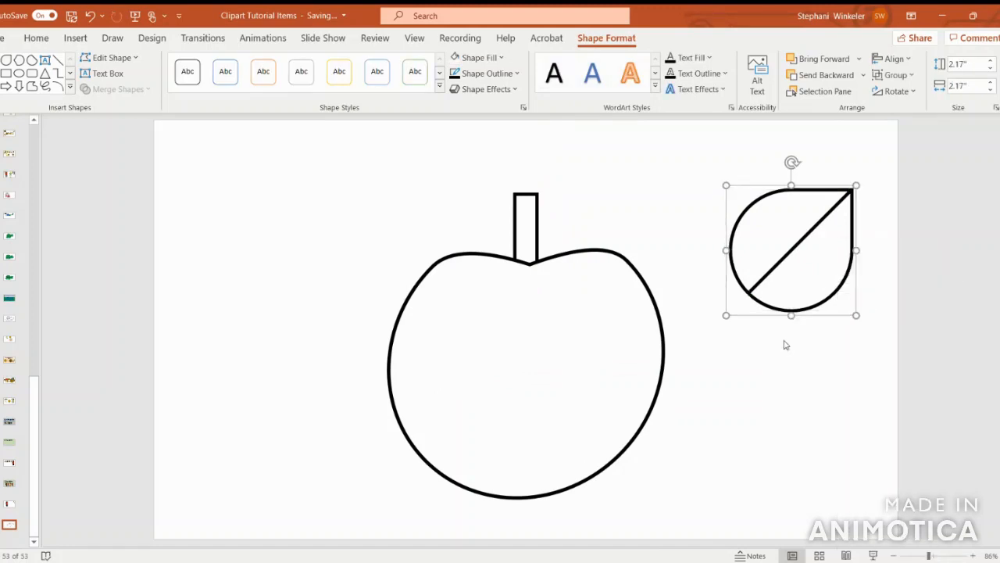
# Step: Place the leaf group, shrunk to about 1.42 in wide and 1.25 in high, against the stem, layered behind the apple but in front of the stem
pyautogui.moveTo(855, 313); pyautogui.dragTo(588, 261)
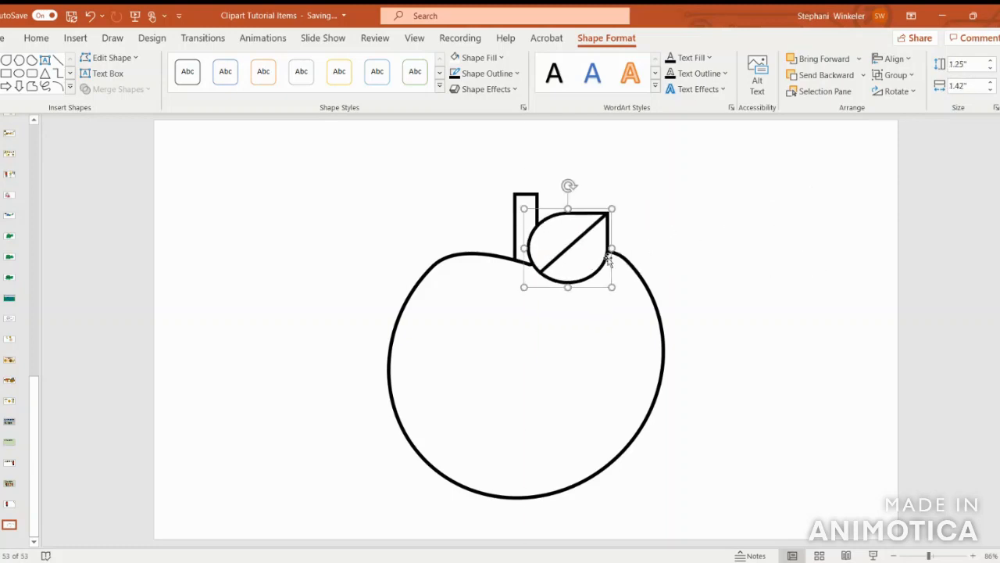
pyautogui.click(822, 75)
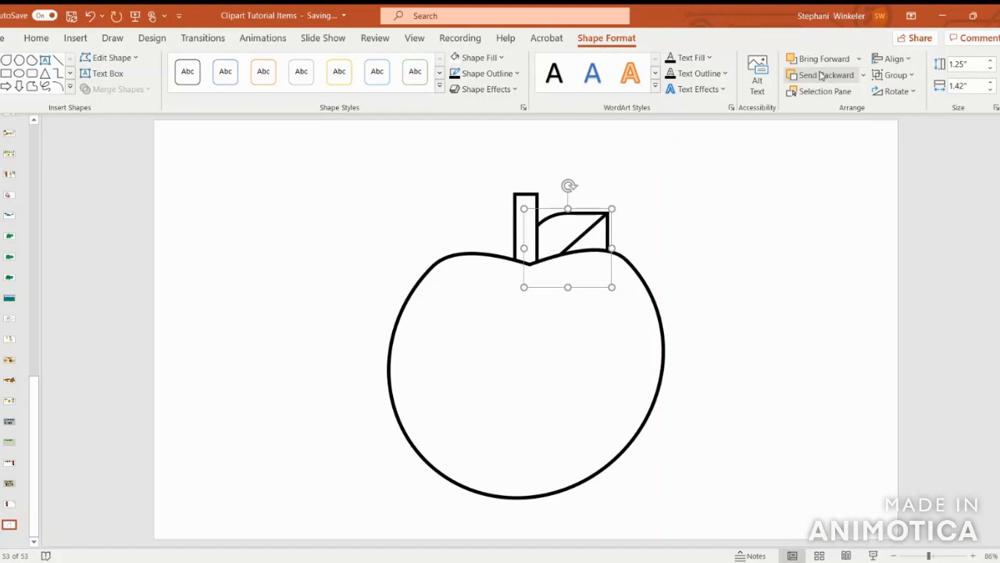
pyautogui.click(822, 62)
pyautogui.click(827, 76)
pyautogui.click(821, 59)
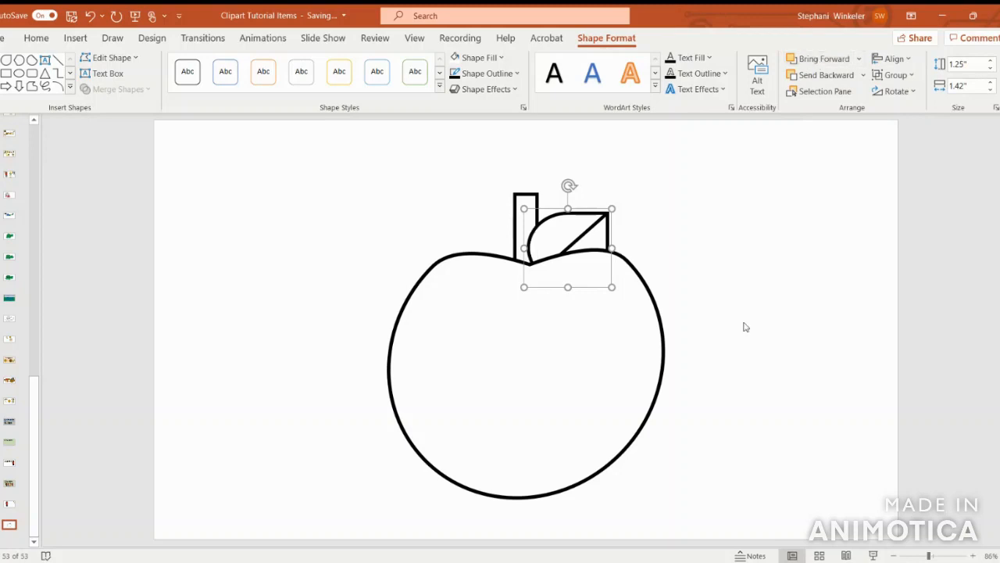
pyautogui.click(772, 231)
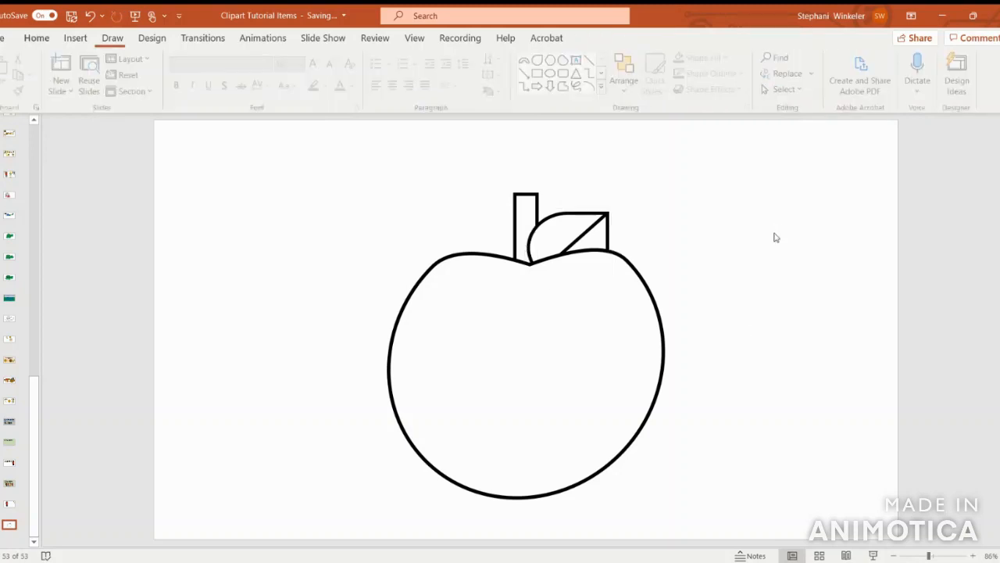
# Step: Send the leaf group behind the stem and enlarge it to about 1.55 in wide and 1.58 in high
pyautogui.click(575, 226)
pyautogui.click(819, 77)
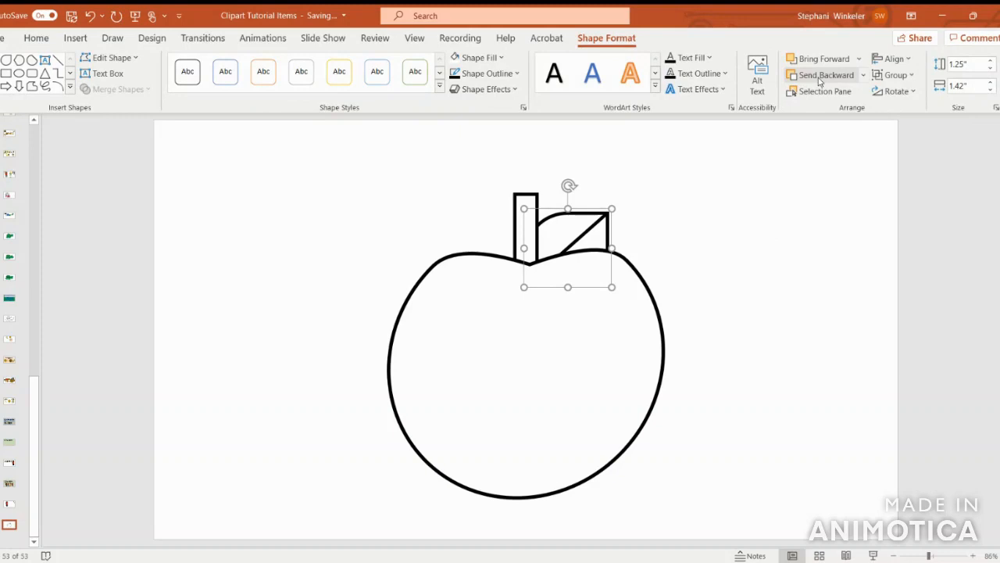
pyautogui.moveTo(612, 209); pyautogui.dragTo(616, 193)
pyautogui.click(706, 277)
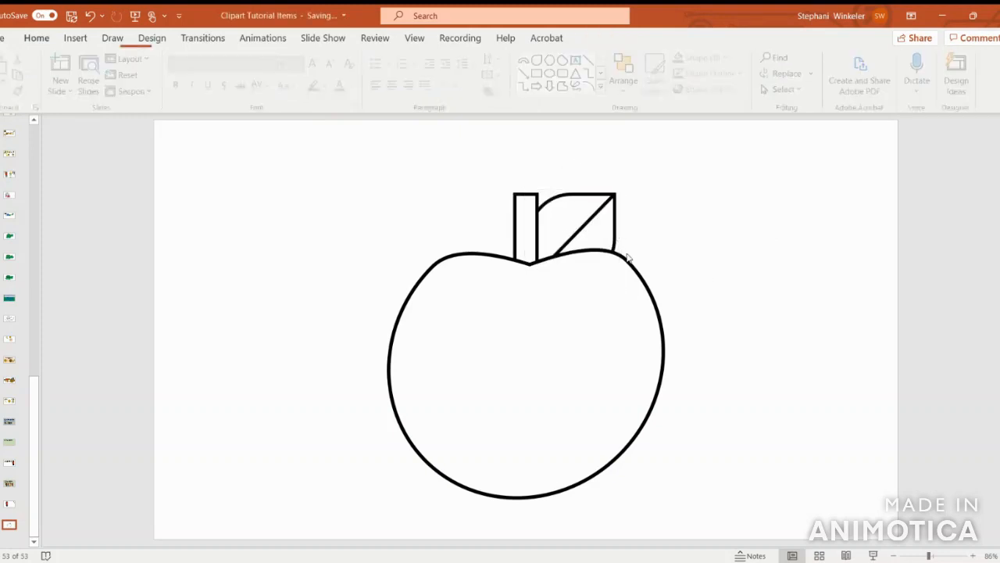
# Step: Resize the stem to about 0.28 in wide and 2.08 in high, and centre it over the apple's dip
pyautogui.click(534, 223)
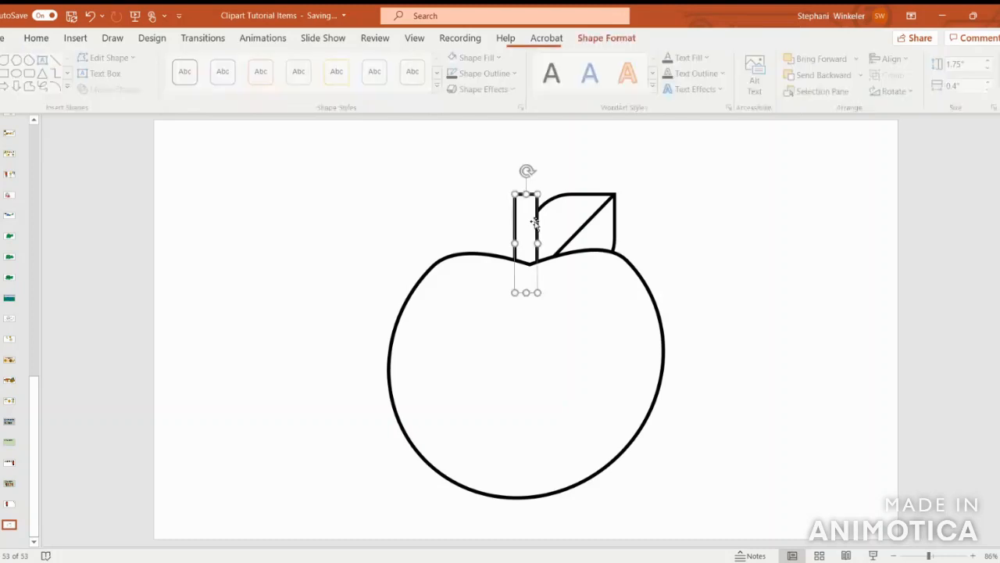
pyautogui.click(710, 247)
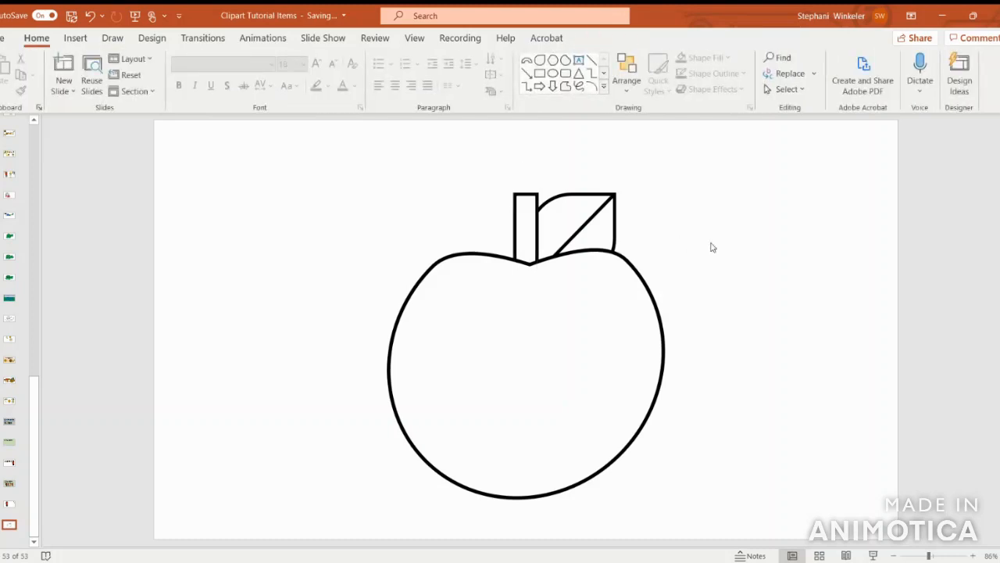
pyautogui.click(536, 211)
pyautogui.moveTo(536, 192); pyautogui.dragTo(533, 175)
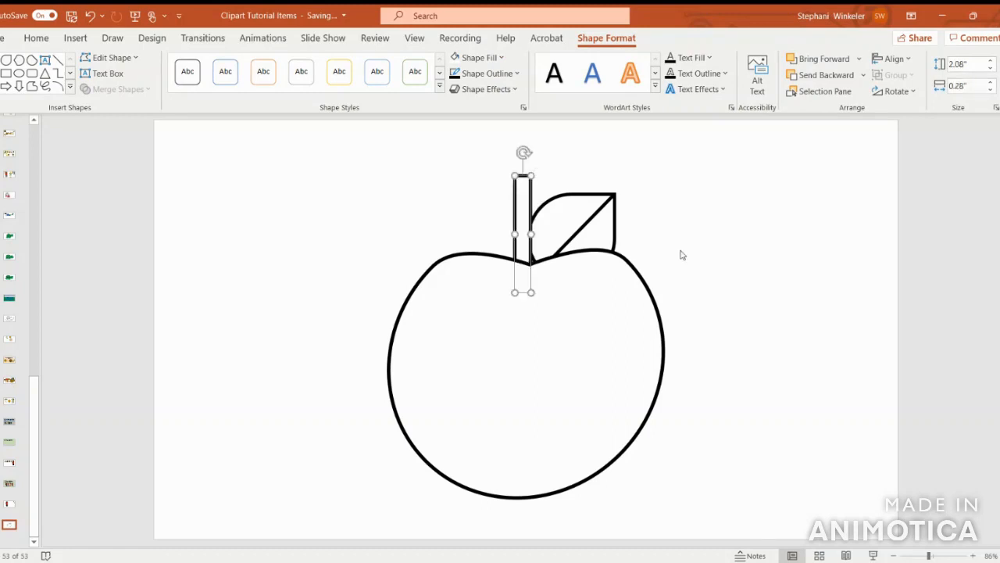
pyautogui.click(758, 279)
pyautogui.click(529, 232)
pyautogui.moveTo(529, 232); pyautogui.dragTo(531, 233)
pyautogui.click(757, 295)
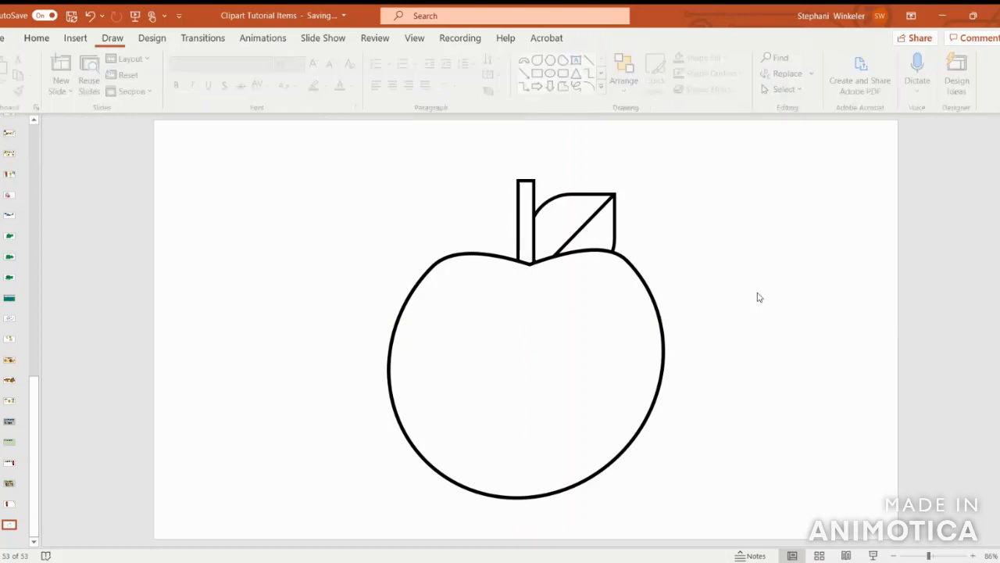
# Step: Fill the stem with brown and the leaf group with the standard light green
pyautogui.click(533, 195)
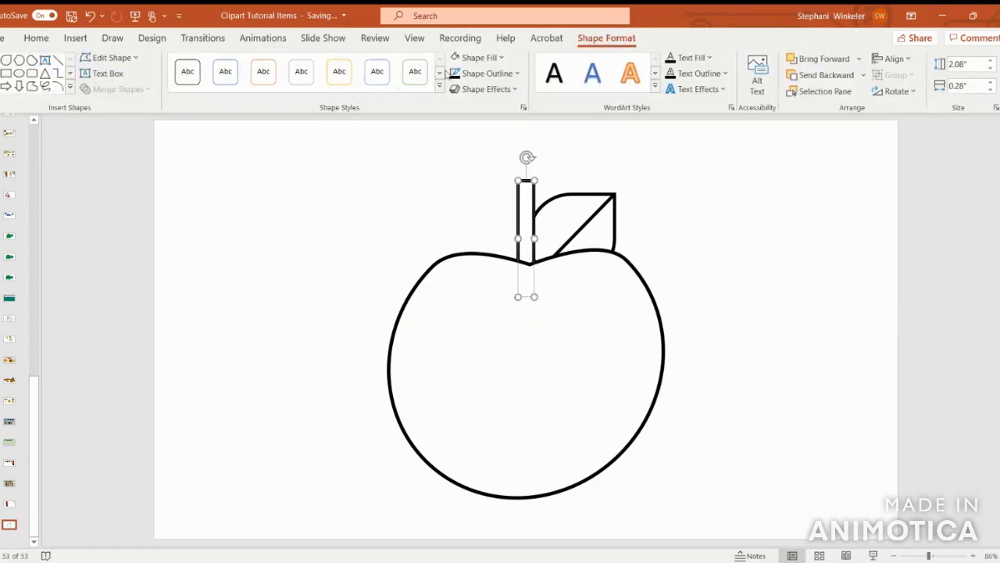
pyautogui.click(478, 57)
pyautogui.click(529, 143)
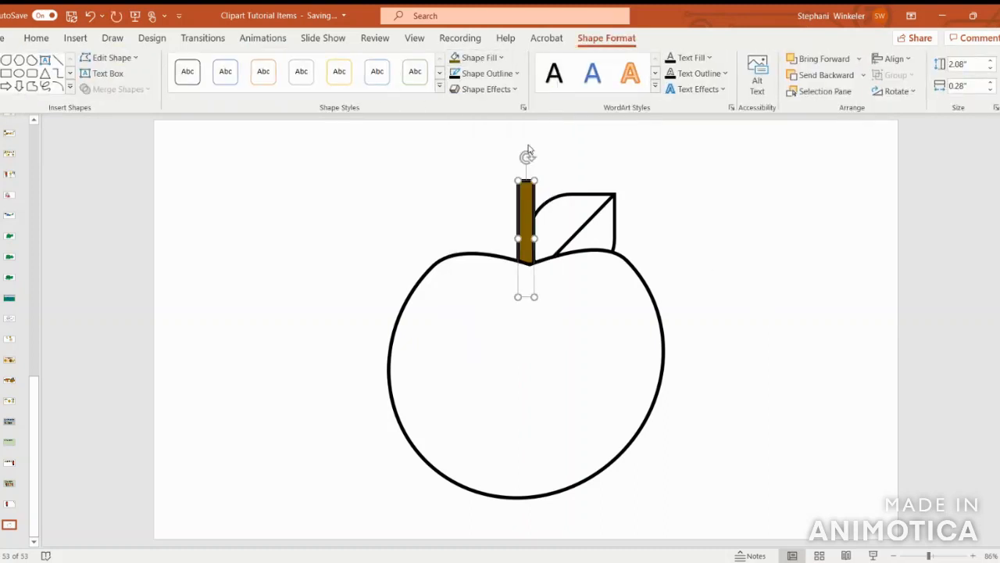
pyautogui.click(567, 214)
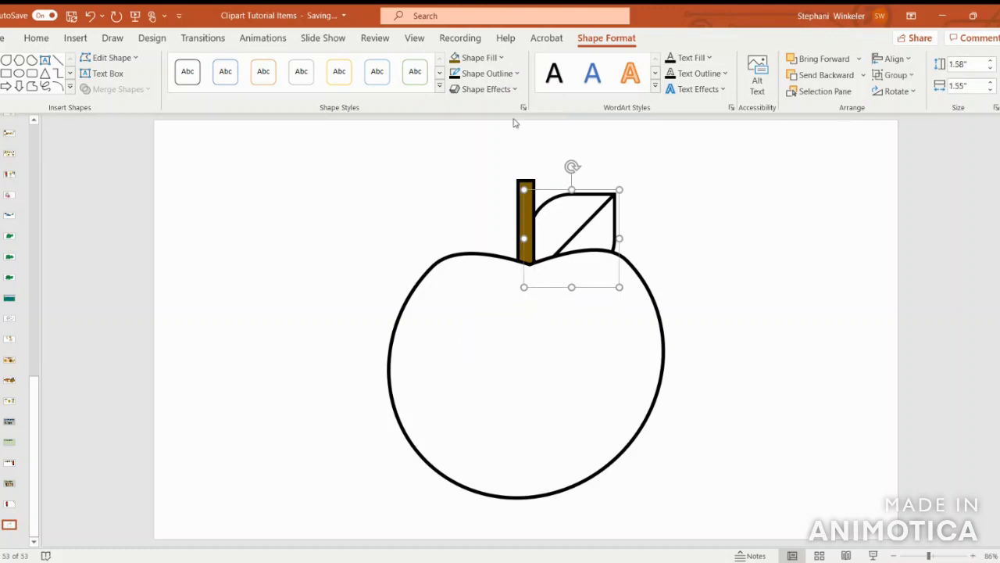
pyautogui.click(478, 58)
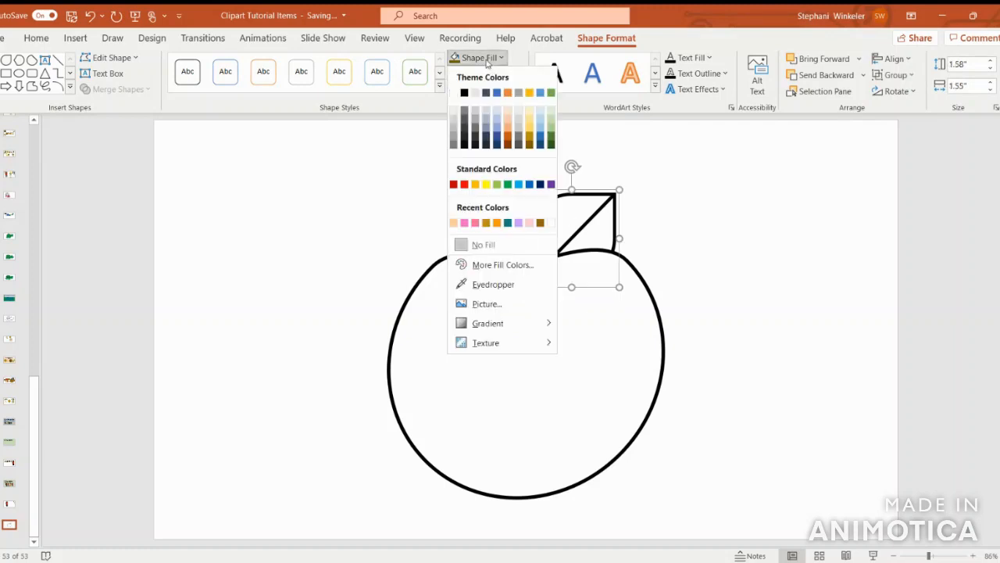
pyautogui.click(497, 184)
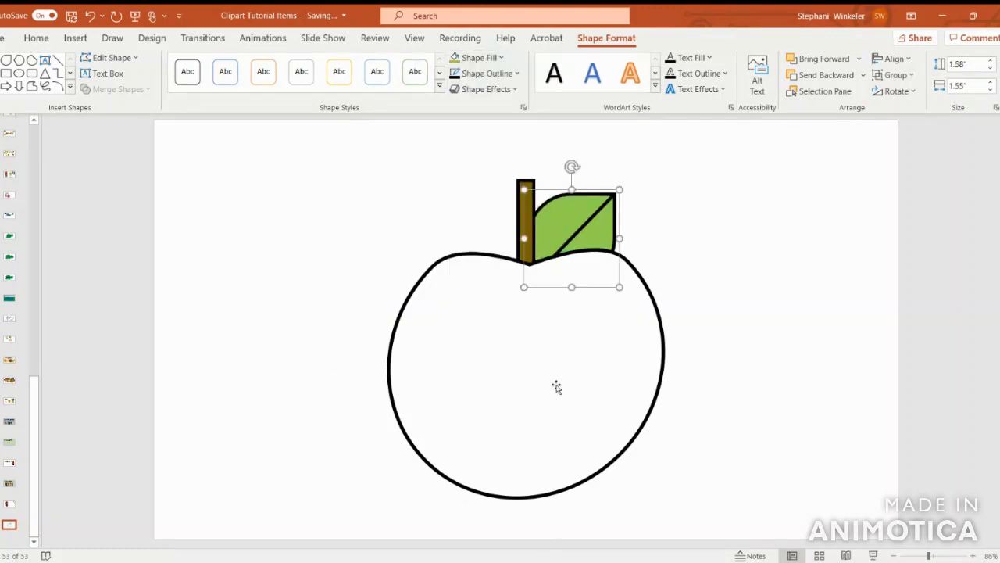
# Step: Fill the apple body with the standard red
pyautogui.click(556, 395)
pyautogui.click(478, 58)
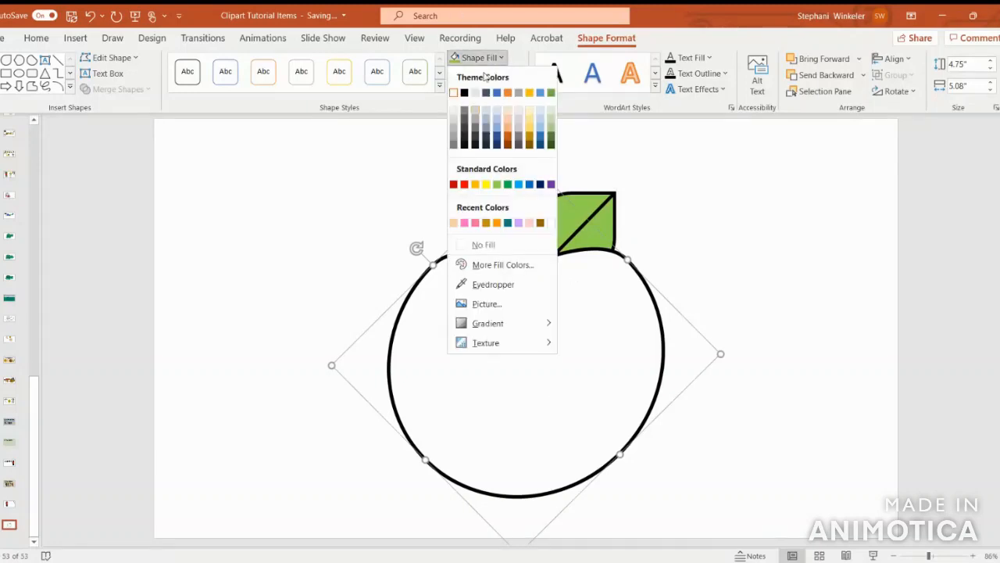
pyautogui.click(467, 185)
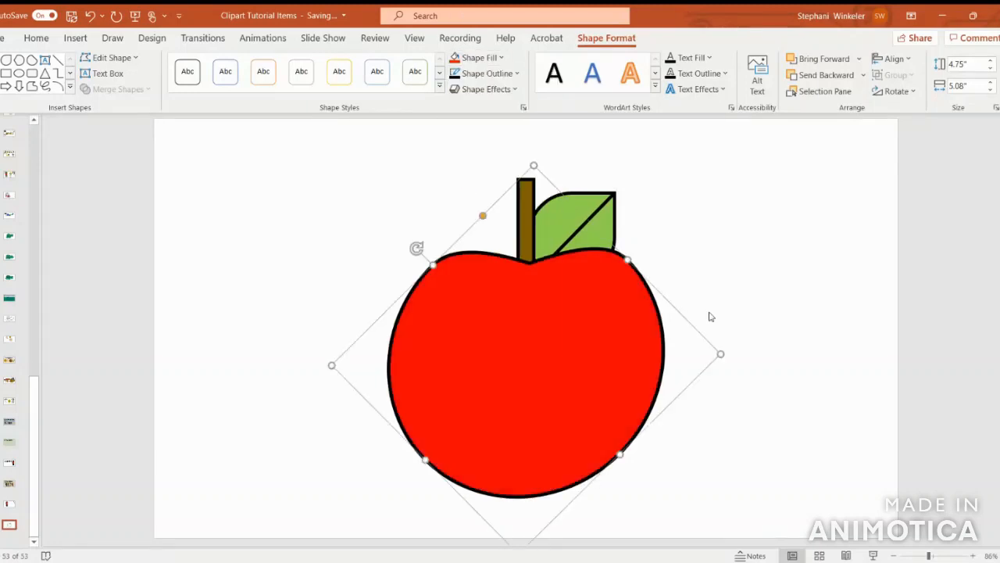
pyautogui.click(747, 295)
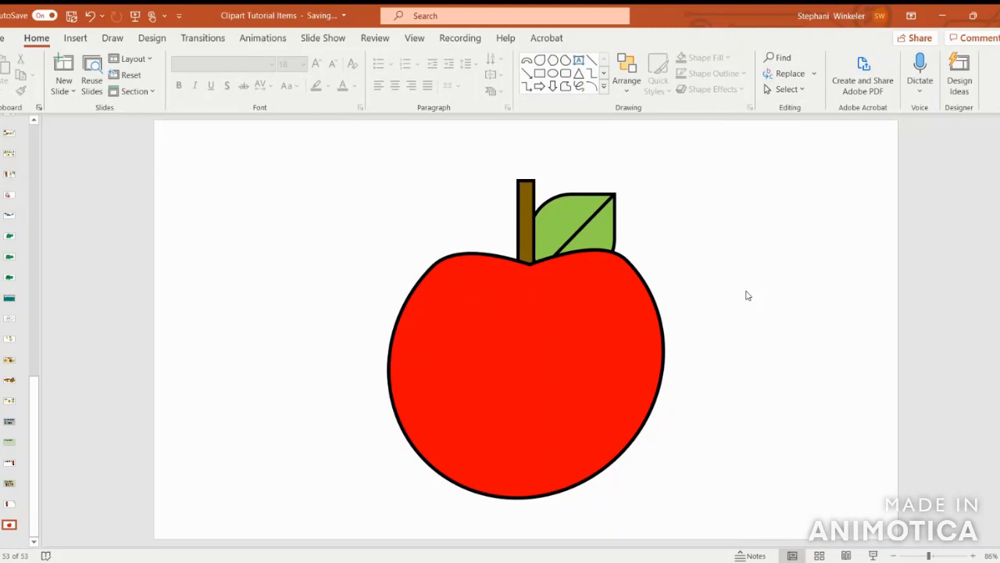
# Step: Group the apple body, leaf and stem into one object
pyautogui.click(569, 331)
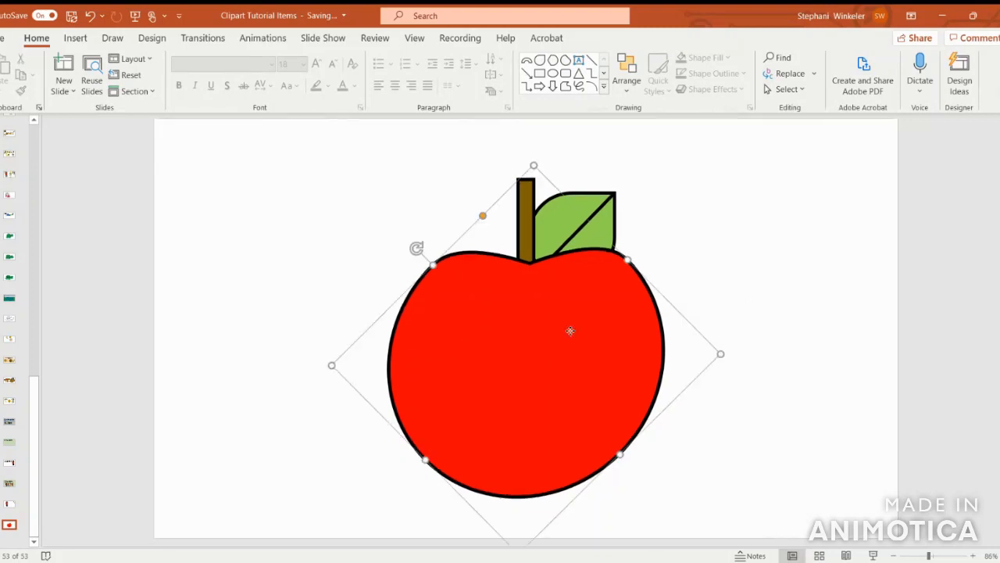
pyautogui.keyDown('shift'); pyautogui.click(597, 216); pyautogui.keyUp('shift')
pyautogui.keyDown('shift'); pyautogui.click(530, 184); pyautogui.keyUp('shift')
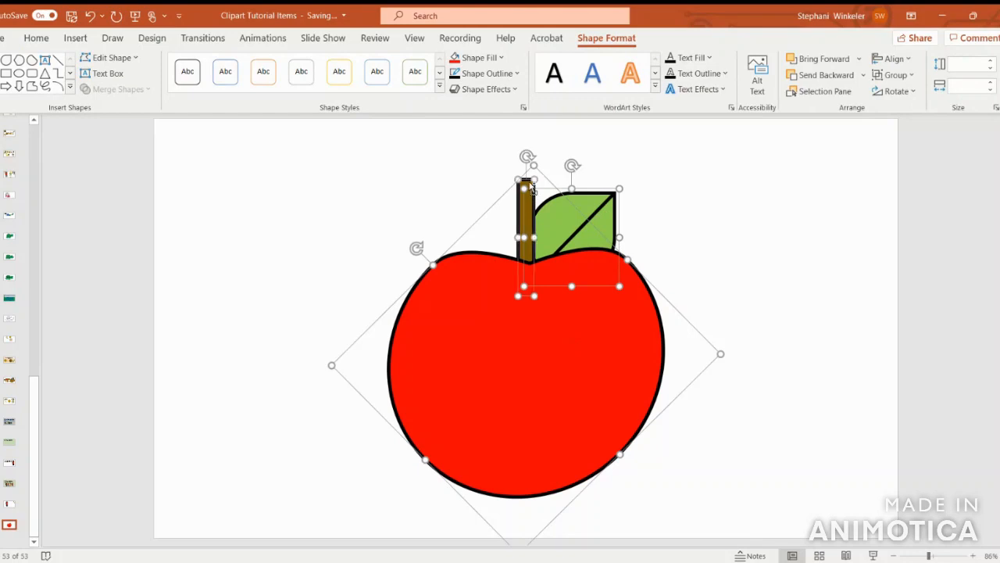
pyautogui.rightClick(571, 344)
pyautogui.moveTo(648, 203)
pyautogui.click(733, 211)
# Step: Make a copy of the grouped apple beside the original and fill the whole copy with white
pyautogui.moveTo(602, 379); pyautogui.dragTo(723, 368)
pyautogui.hotkey('ctrl', 'v')
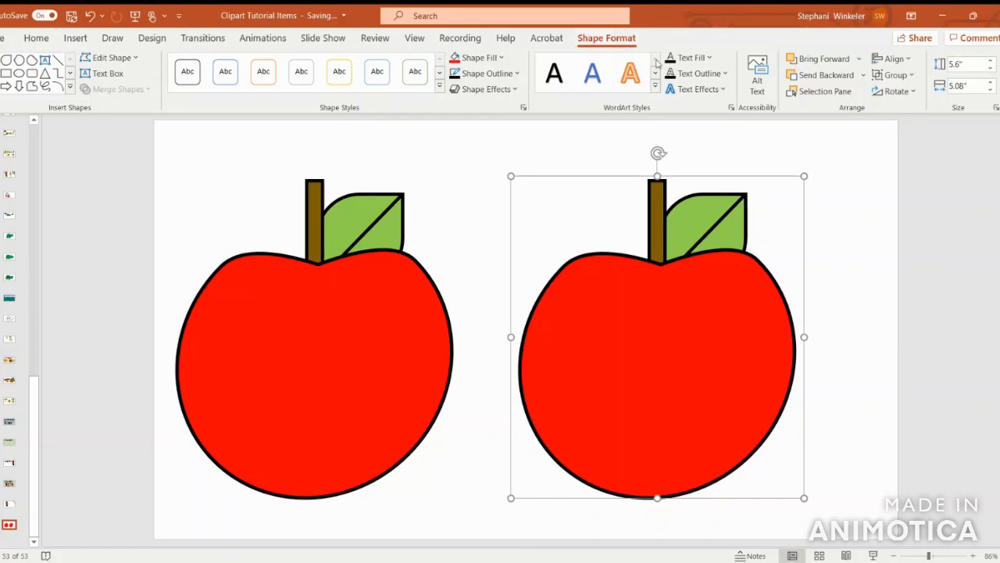
pyautogui.click(501, 58)
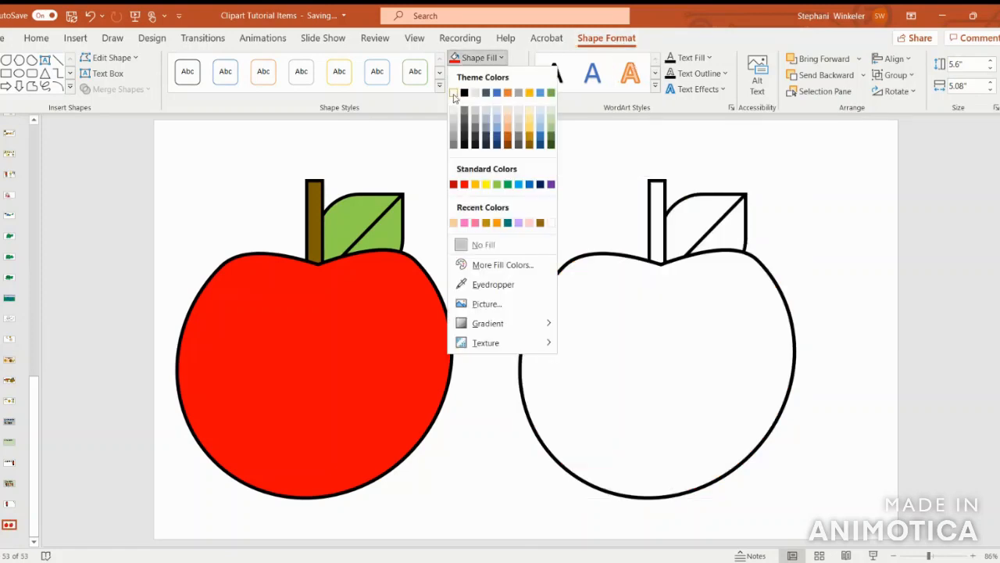
pyautogui.click(455, 93)
pyautogui.click(841, 256)
# Step: Spread the white and red apples side by side on the slide, level with each other
pyautogui.moveTo(740, 337)
pyautogui.mouseDown()
pyautogui.moveTo(685, 335)
pyautogui.moveTo(727, 333)
pyautogui.mouseUp()
pyautogui.moveTo(726, 332); pyautogui.dragTo(728, 337)
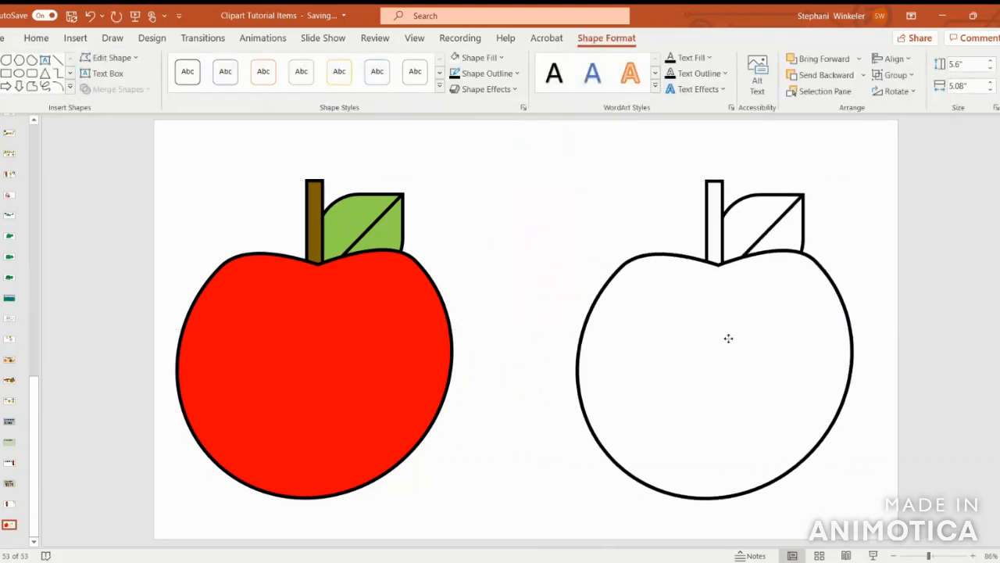
pyautogui.moveTo(330, 326); pyautogui.dragTo(352, 326)
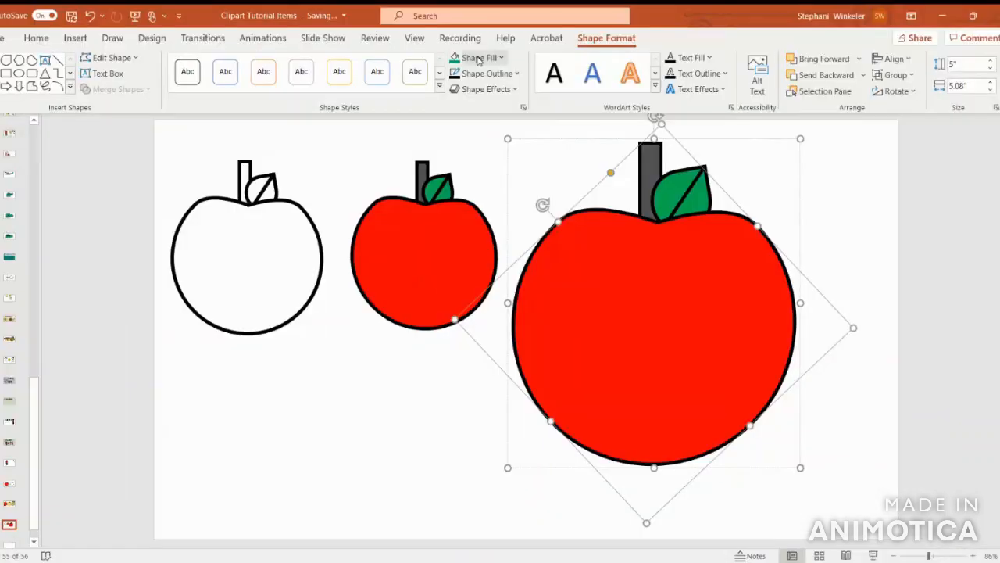
# Step: Fill the large apple's body light green and shrink the group to about 2.67 by 3 in, placed beside the small red apple
pyautogui.click(479, 58)
pyautogui.click(497, 183)
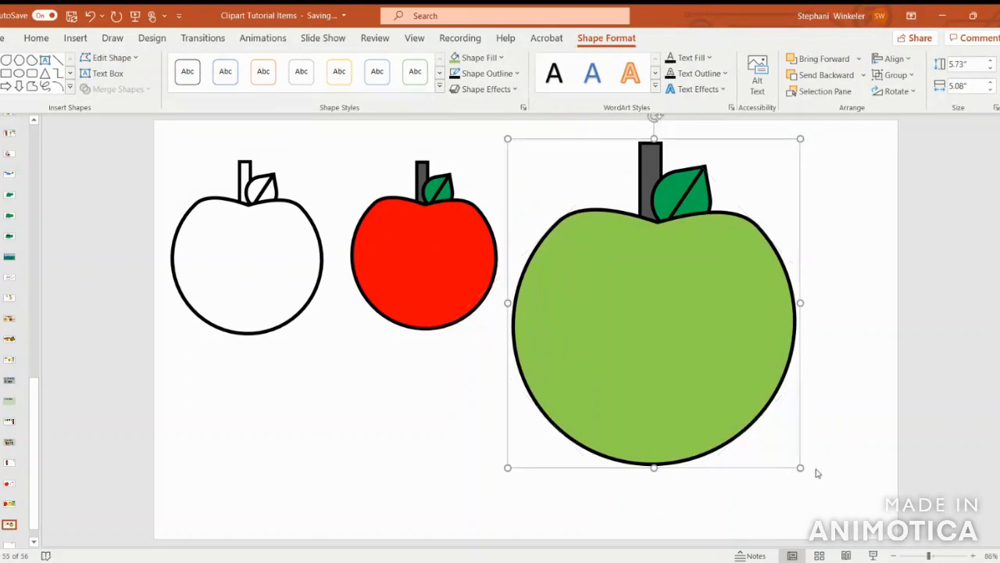
pyautogui.moveTo(800, 466); pyautogui.dragTo(665, 315)
pyautogui.moveTo(600, 259)
pyautogui.mouseDown()
pyautogui.moveTo(589, 263)
pyautogui.moveTo(618, 261)
pyautogui.mouseUp()
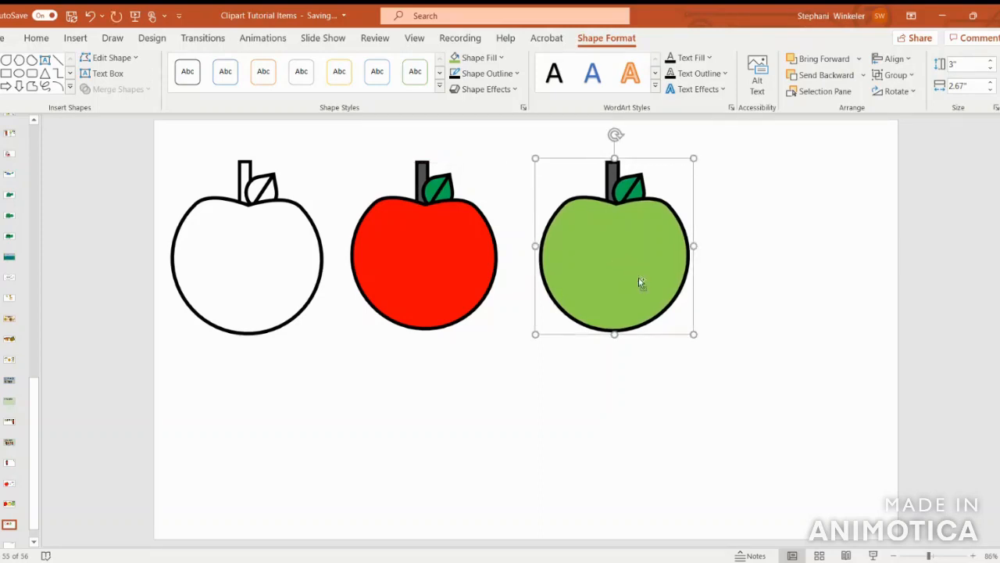
# Step: Duplicate the green apple to the end of the row and fill the copy's body with the standard yellow
pyautogui.hotkey('ctrl', 'd')
pyautogui.moveTo(639, 283); pyautogui.dragTo(813, 271)
pyautogui.click(806, 256)
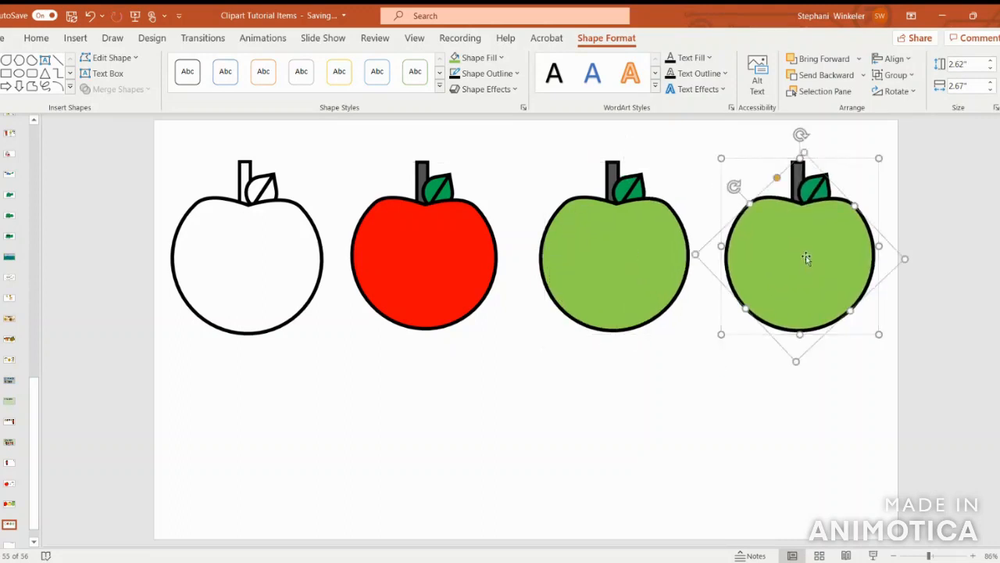
pyautogui.click(488, 62)
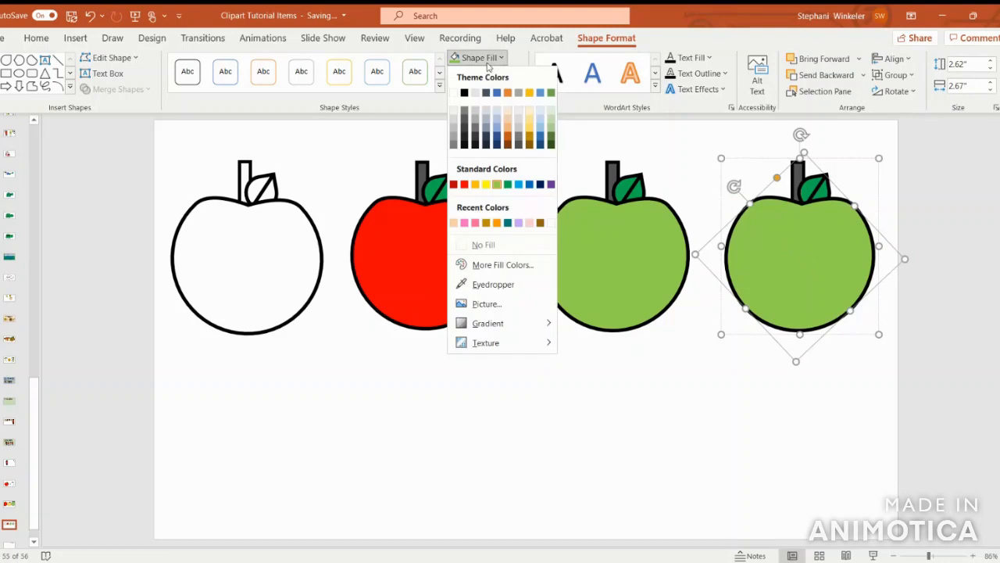
pyautogui.click(485, 184)
pyautogui.click(744, 441)
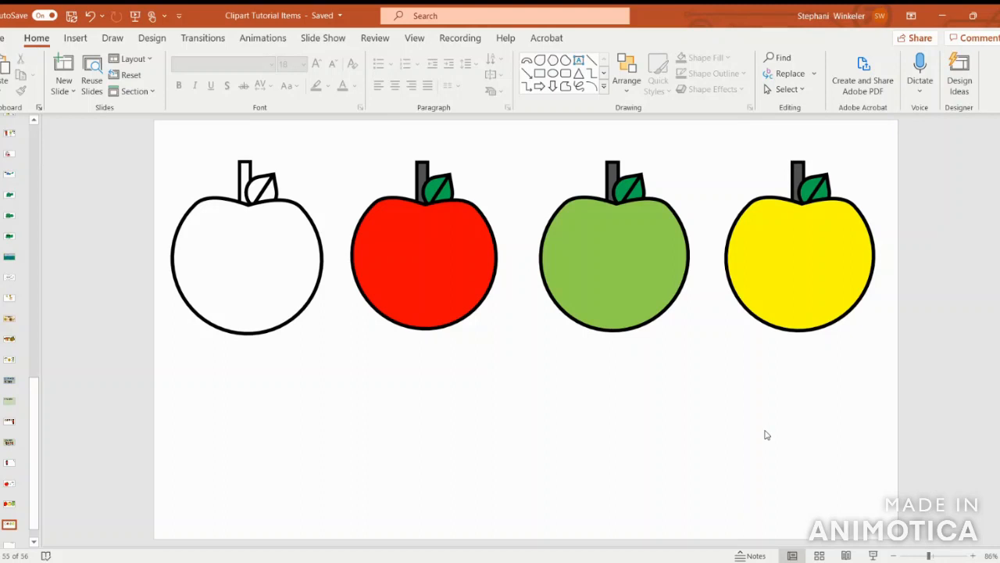
# Step: Recolour the body of the red apple in the row with the standard purple
pyautogui.click(432, 241)
pyautogui.click(440, 256)
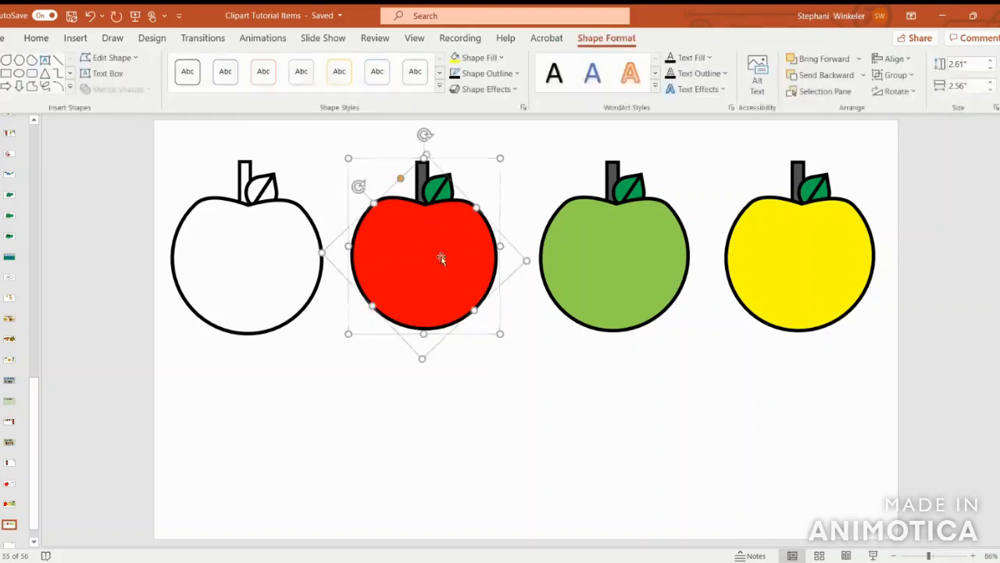
pyautogui.click(500, 57)
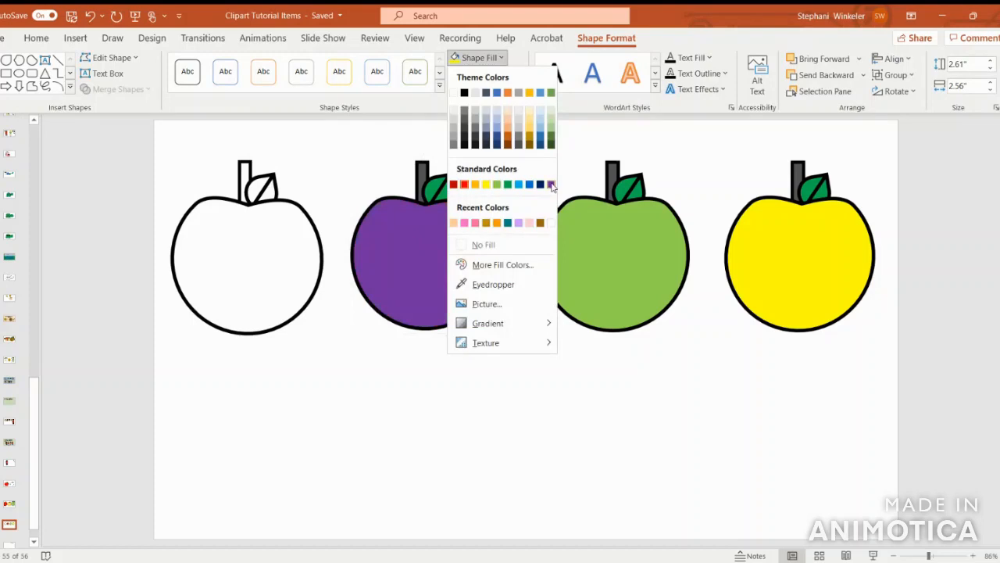
pyautogui.click(552, 186)
pyautogui.click(510, 436)
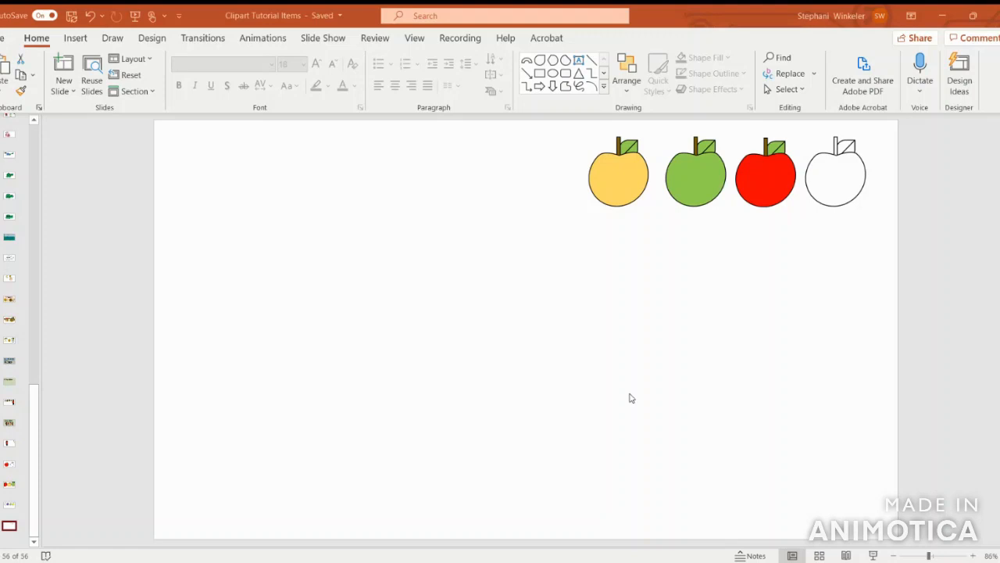
# Step: Move the yellow, green, red and white apples off the slide, stacked in a column beside its edge
pyautogui.moveTo(623, 163); pyautogui.dragTo(959, 176)
pyautogui.moveTo(712, 171); pyautogui.dragTo(935, 256)
pyautogui.moveTo(769, 172); pyautogui.dragTo(947, 348)
pyautogui.moveTo(837, 168); pyautogui.dragTo(946, 433)
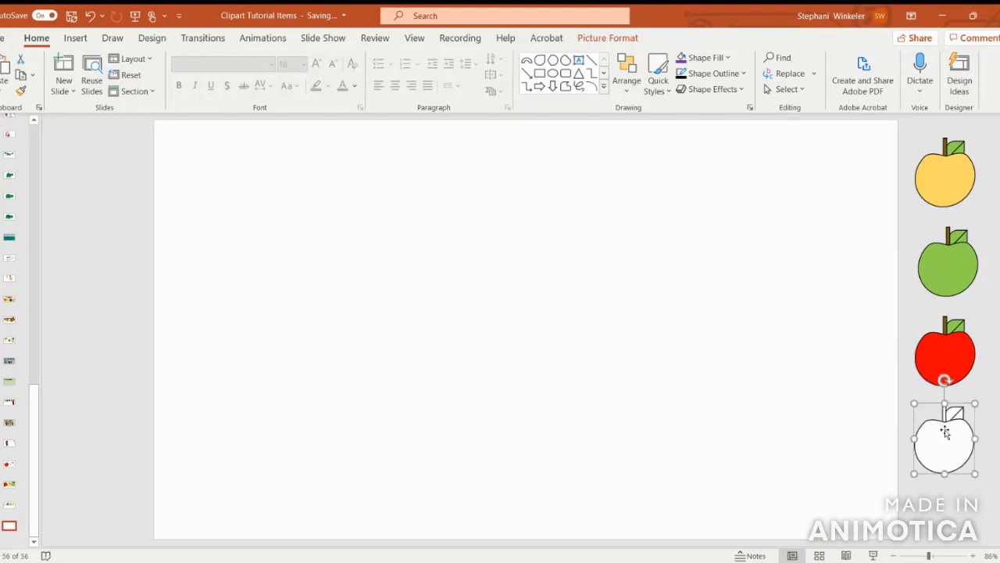
# Step: Place the yellow apple on the blank slide and return it to the head of the off-slide column
pyautogui.click(941, 197)
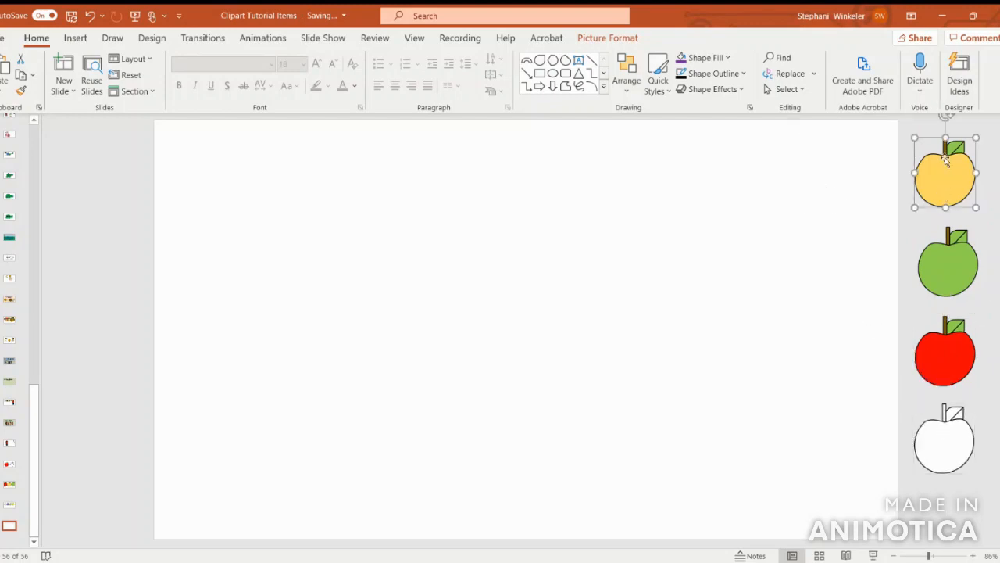
pyautogui.moveTo(950, 164); pyautogui.dragTo(561, 263)
pyautogui.moveTo(587, 306); pyautogui.dragTo(964, 178)
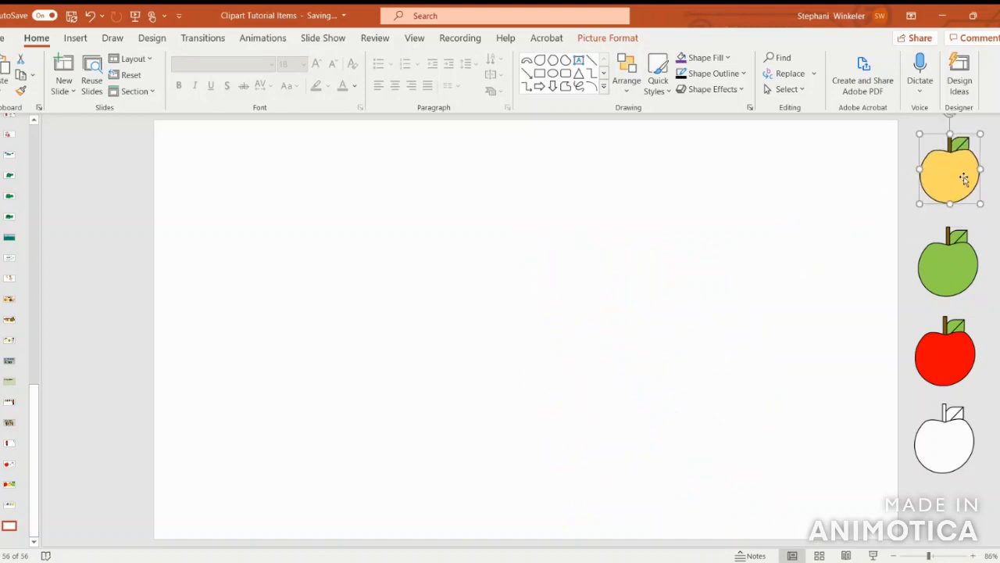
# Step: Draw a rectangle across the full width of the slide's lower half, about 13.33 in wide and 3.67 in high
pyautogui.click(71, 41)
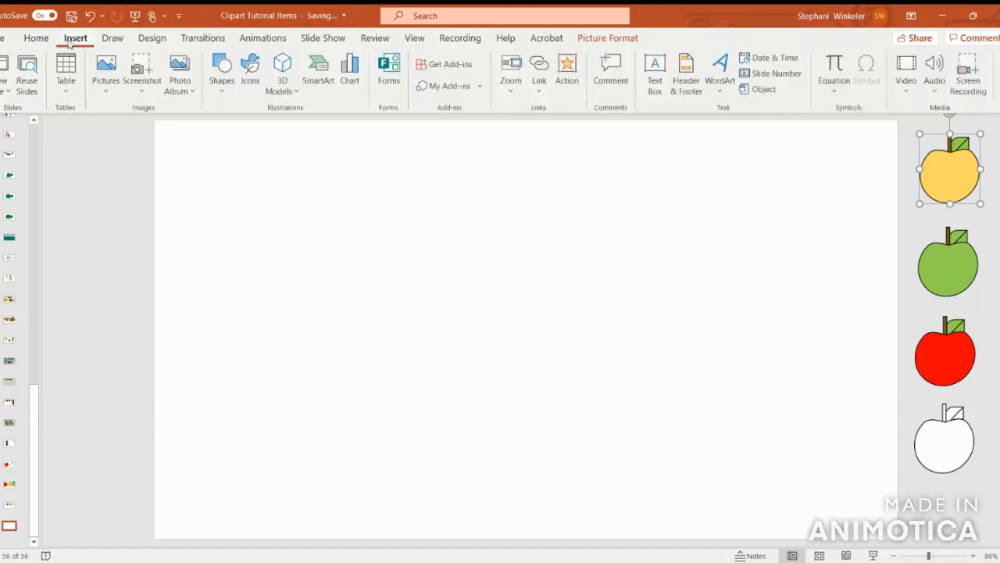
pyautogui.click(222, 82)
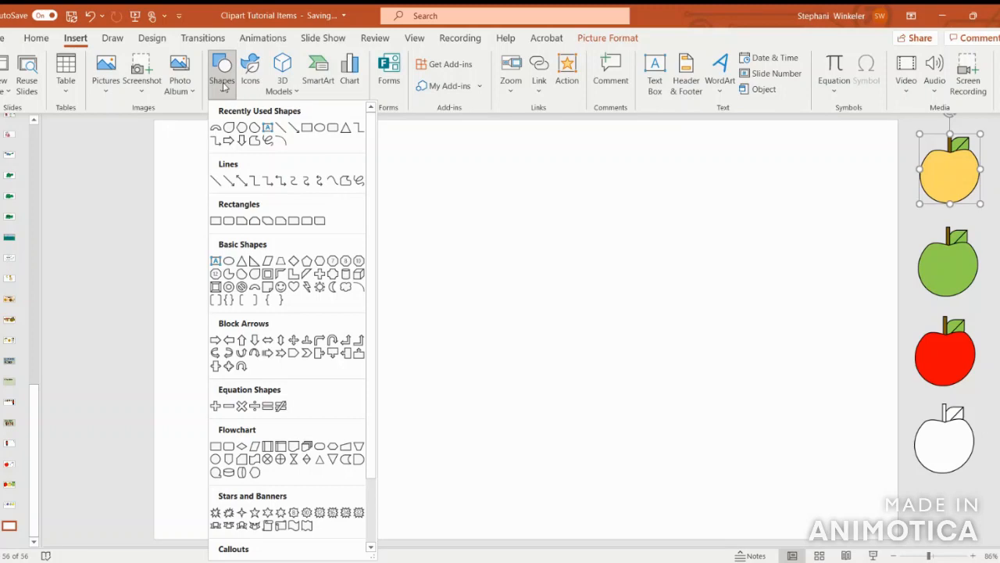
pyautogui.click(215, 220)
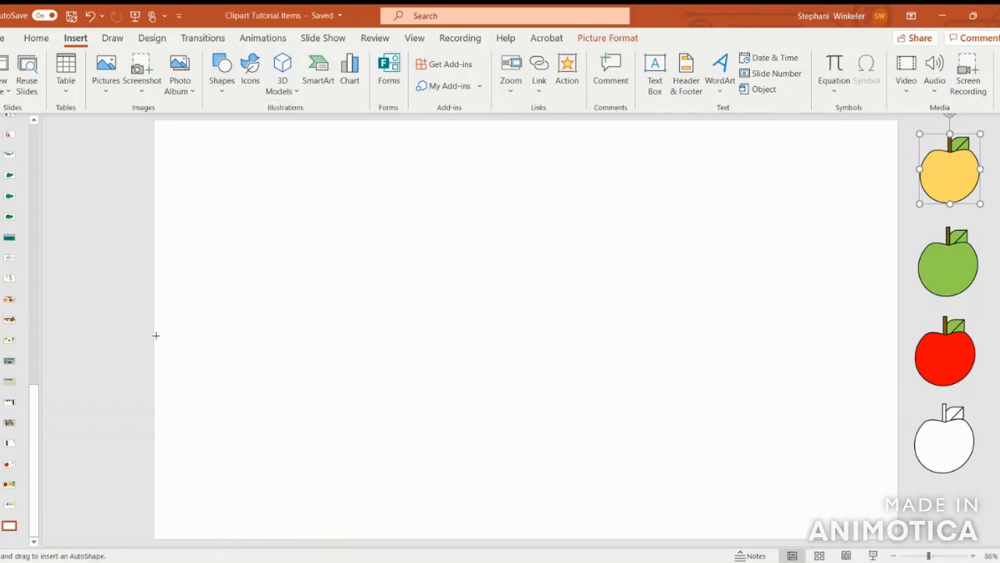
pyautogui.moveTo(154, 335); pyautogui.dragTo(897, 539)
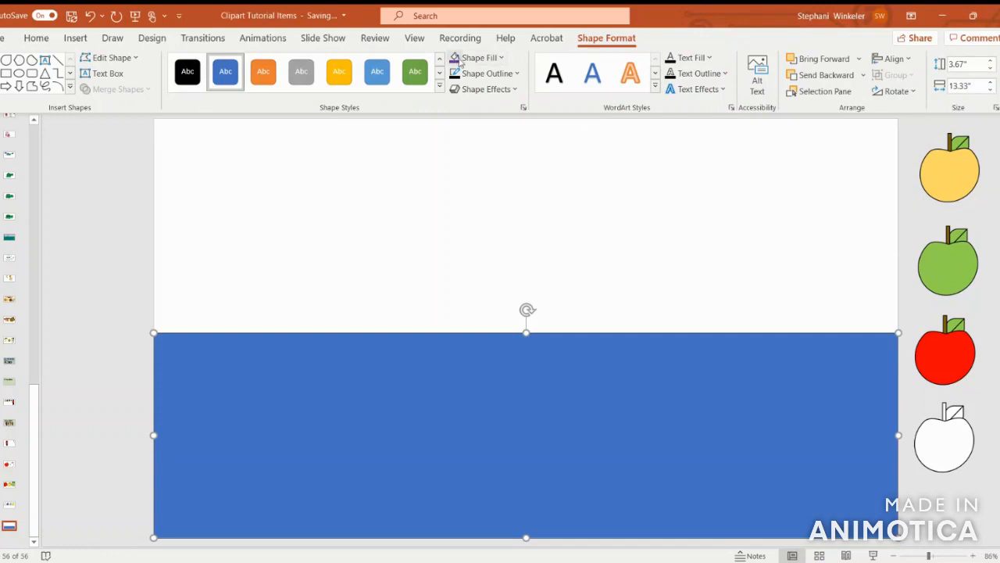
# Step: Fill the rectangle with the standard light green and give it a 3 pt outline
pyautogui.click(501, 58)
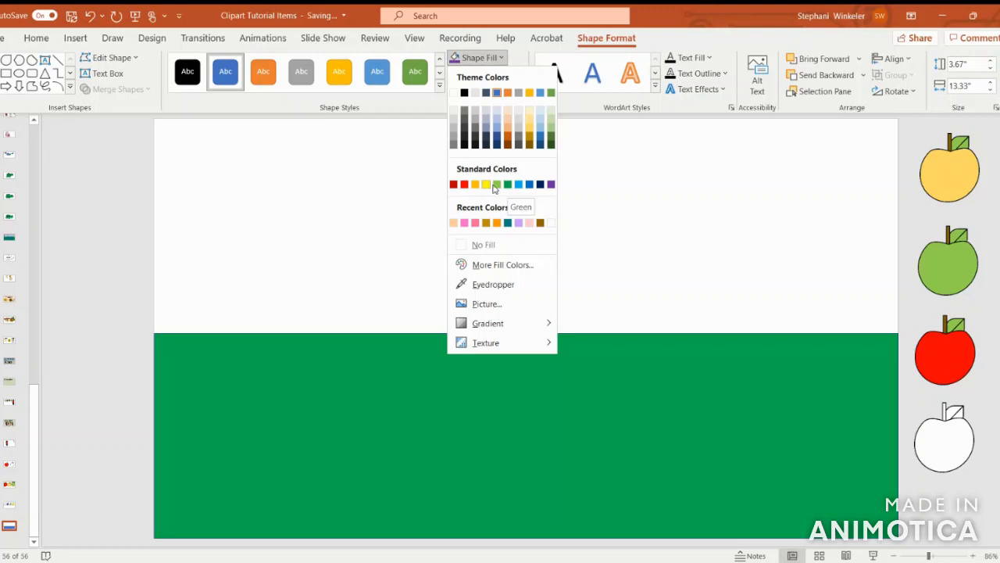
pyautogui.click(496, 185)
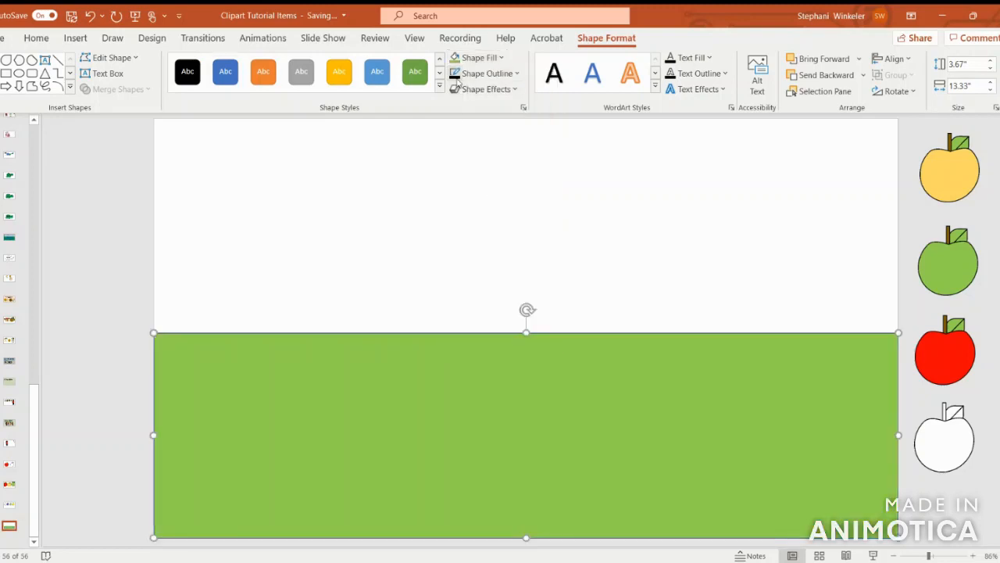
pyautogui.click(483, 76)
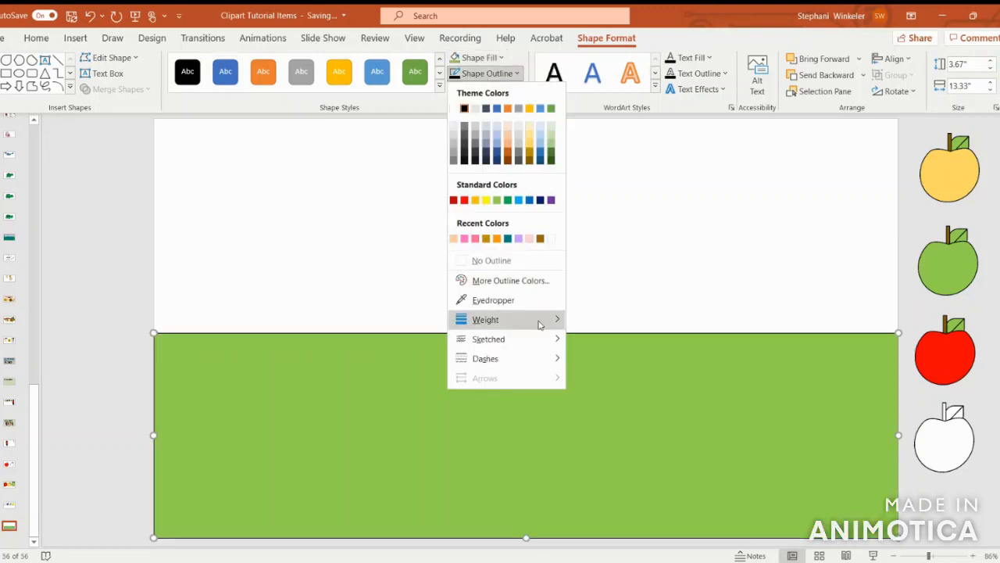
pyautogui.moveTo(540, 320)
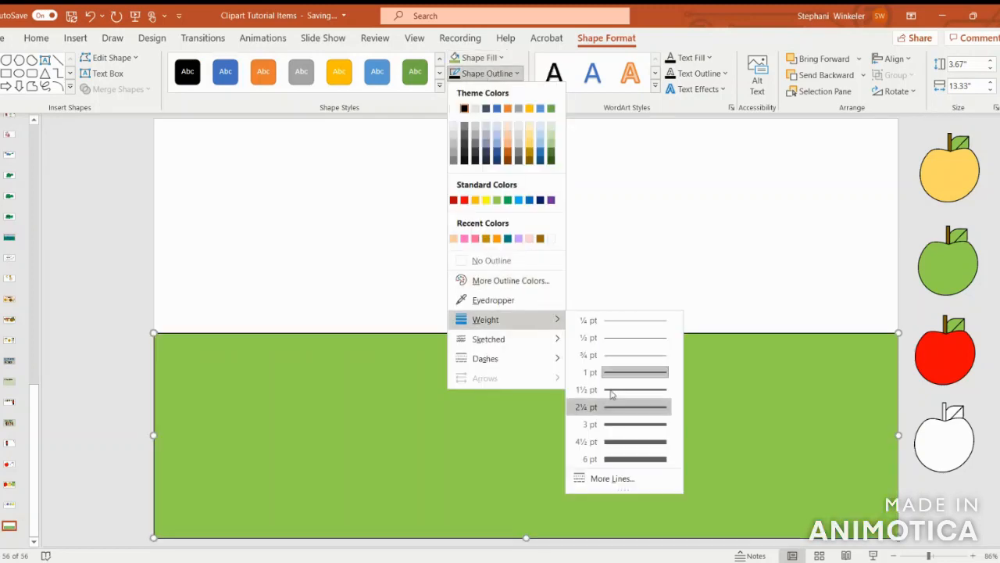
pyautogui.click(623, 435)
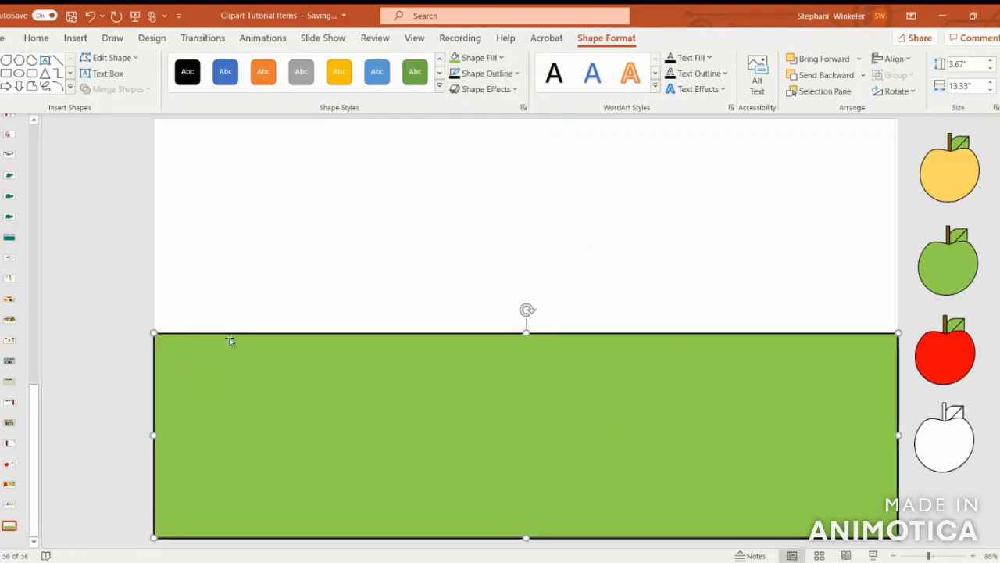
pyautogui.moveTo(153, 435); pyautogui.dragTo(152, 432)
pyautogui.click(98, 384)
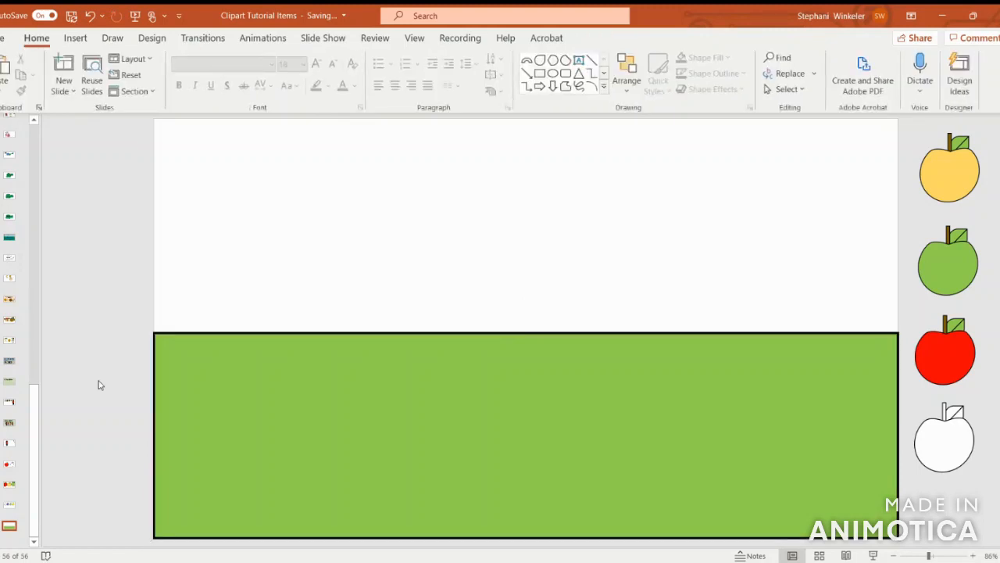
# Step: Duplicate the green rectangle and place the copy directly above it, lined up with its side edges
pyautogui.click(284, 356)
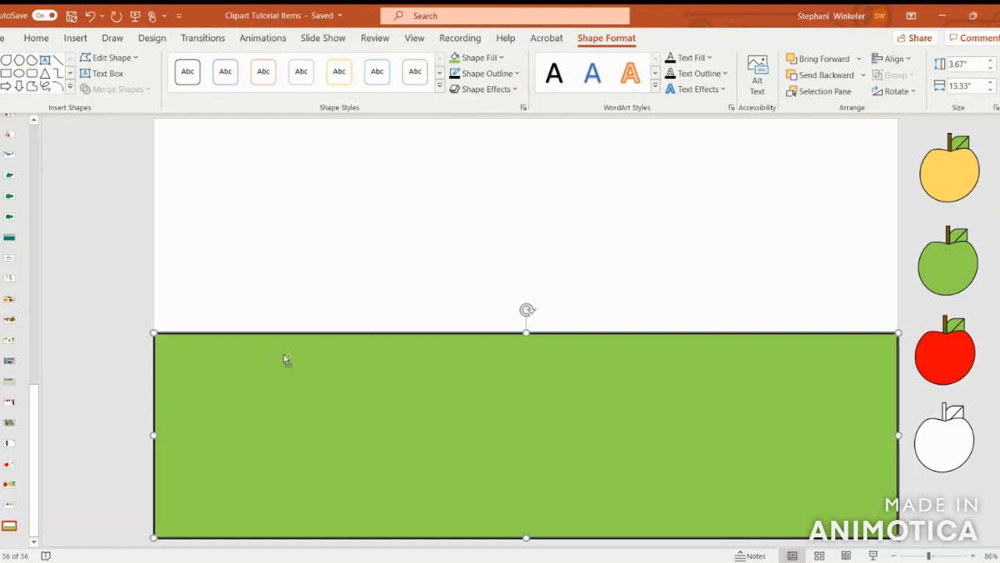
pyautogui.hotkey('ctrl', 'd')
pyautogui.moveTo(451, 375); pyautogui.dragTo(532, 197)
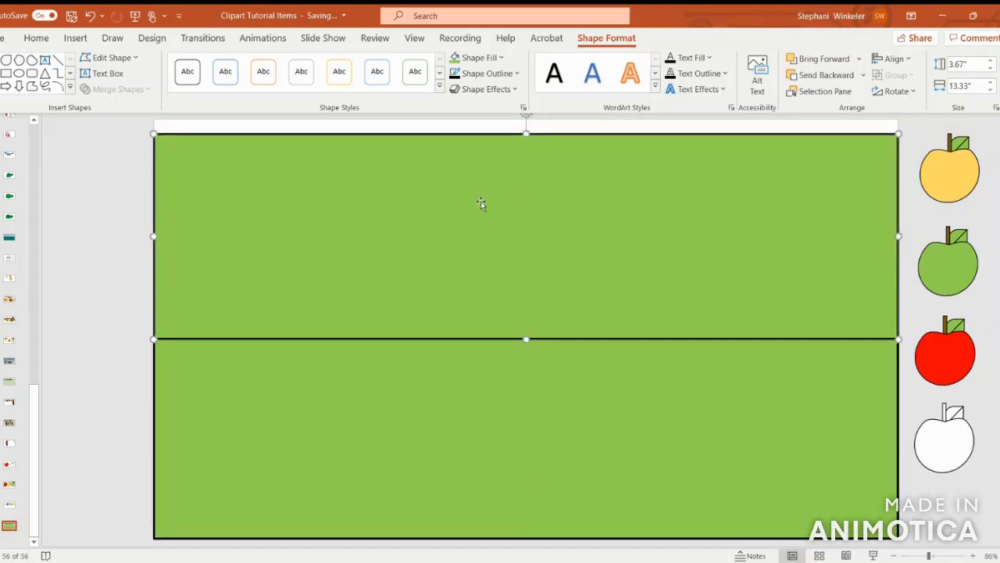
# Step: Fill the upper rectangle with a light tint of Blue, Accent 5 and stretch its upper edge towards the slide's upper edge
pyautogui.click(492, 57)
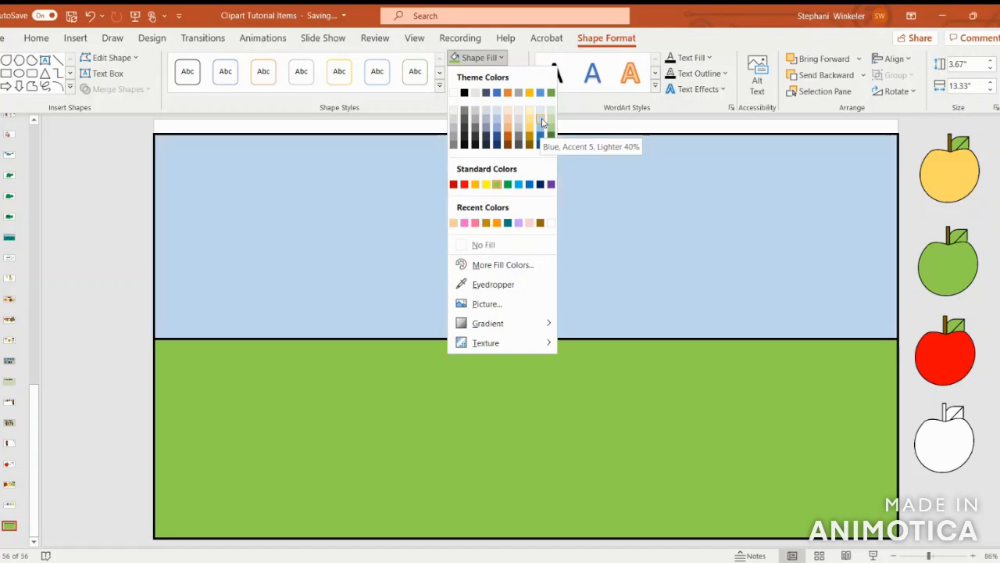
pyautogui.click(540, 125)
pyautogui.moveTo(527, 133); pyautogui.dragTo(528, 124)
pyautogui.click(131, 257)
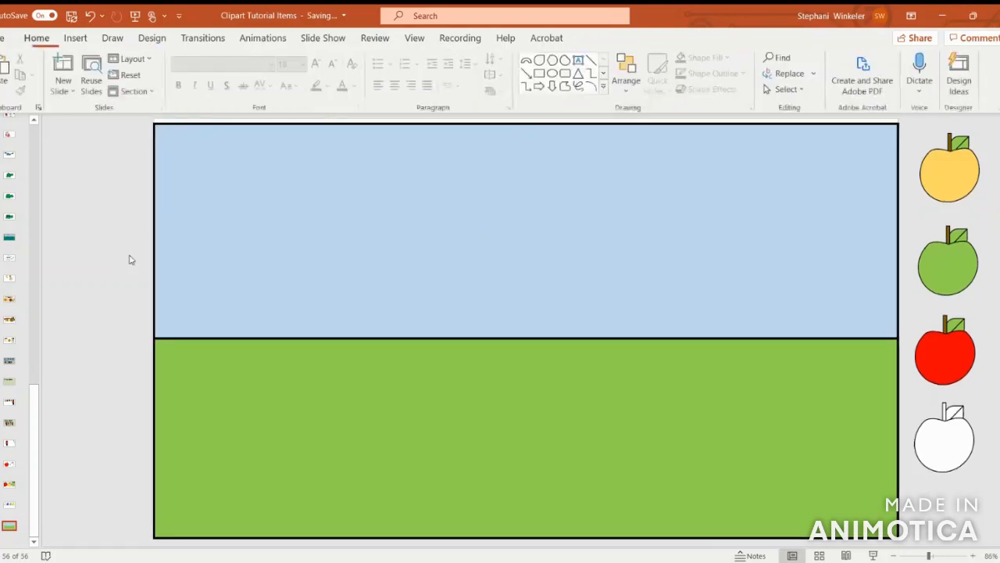
# Step: Raise the green rectangle's upper edge to a height of about 3.99 in and bring it in front of the blue one
pyautogui.click(283, 391)
pyautogui.moveTo(526, 333); pyautogui.dragTo(531, 306)
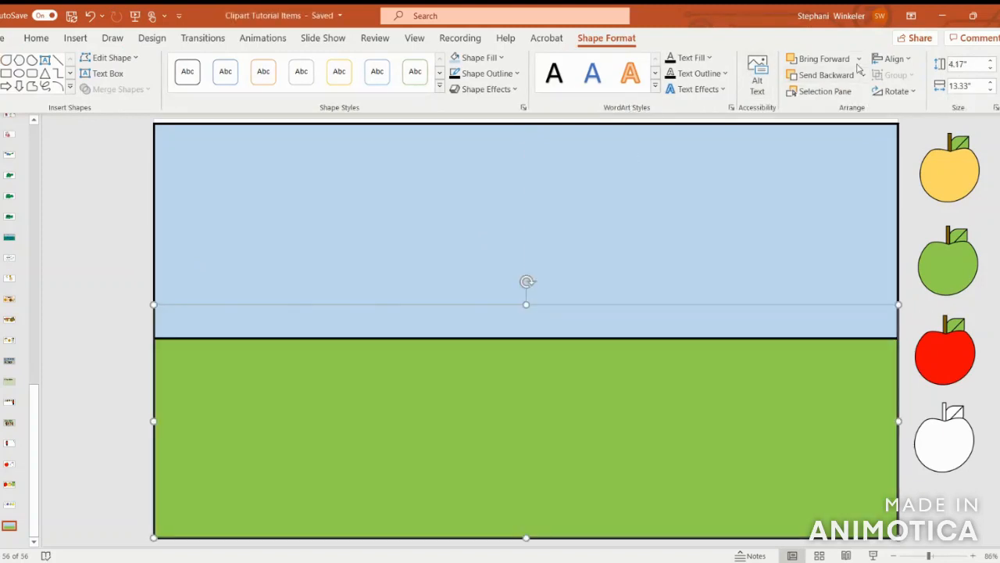
pyautogui.click(821, 58)
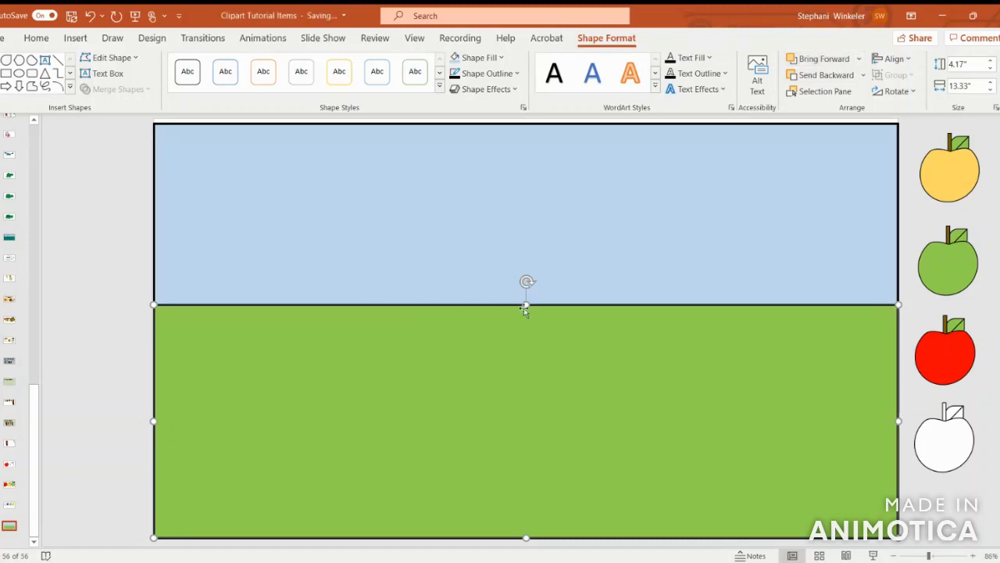
pyautogui.moveTo(526, 307); pyautogui.dragTo(524, 315)
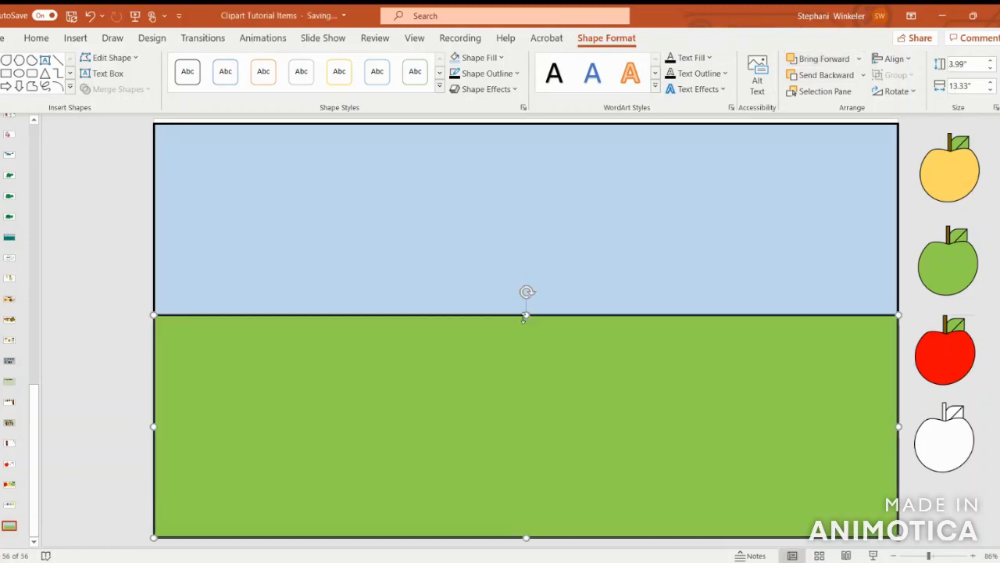
pyautogui.click(113, 325)
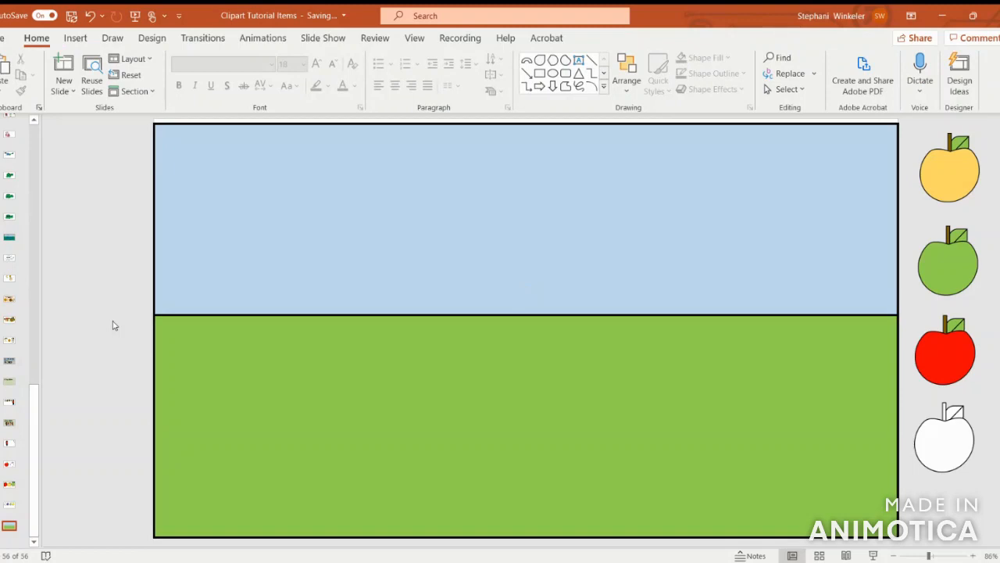
# Step: Draw an upright rectangle about 0.67 in wide and 2.08 in high across the horizon as a tree trunk
pyautogui.click(76, 38)
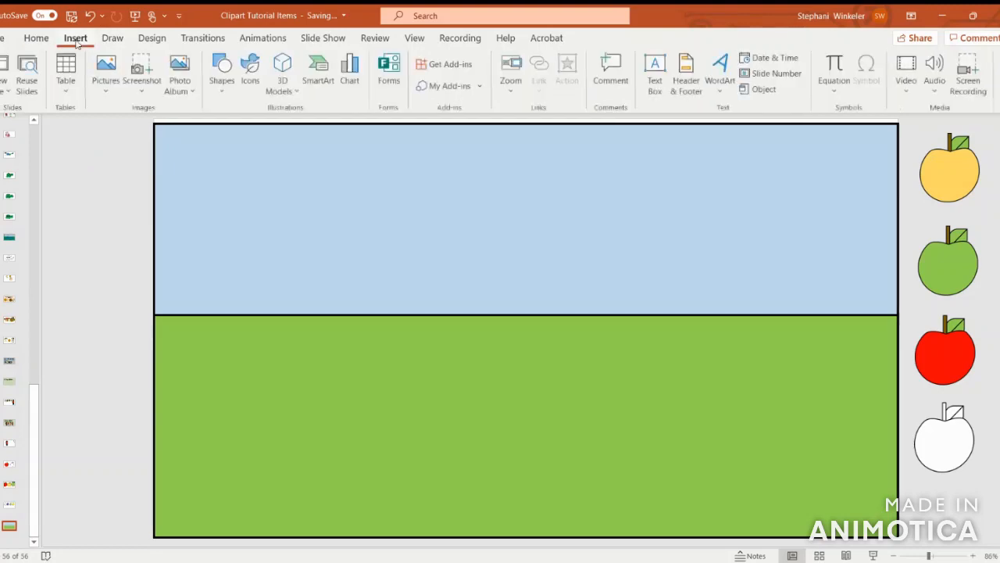
pyautogui.click(222, 74)
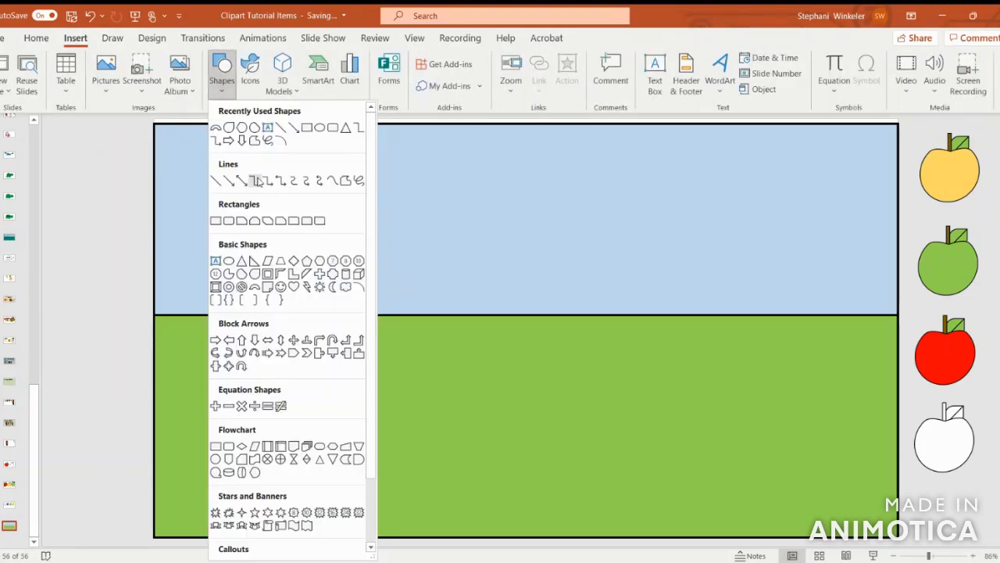
pyautogui.click(215, 220)
pyautogui.moveTo(266, 263); pyautogui.dragTo(304, 380)
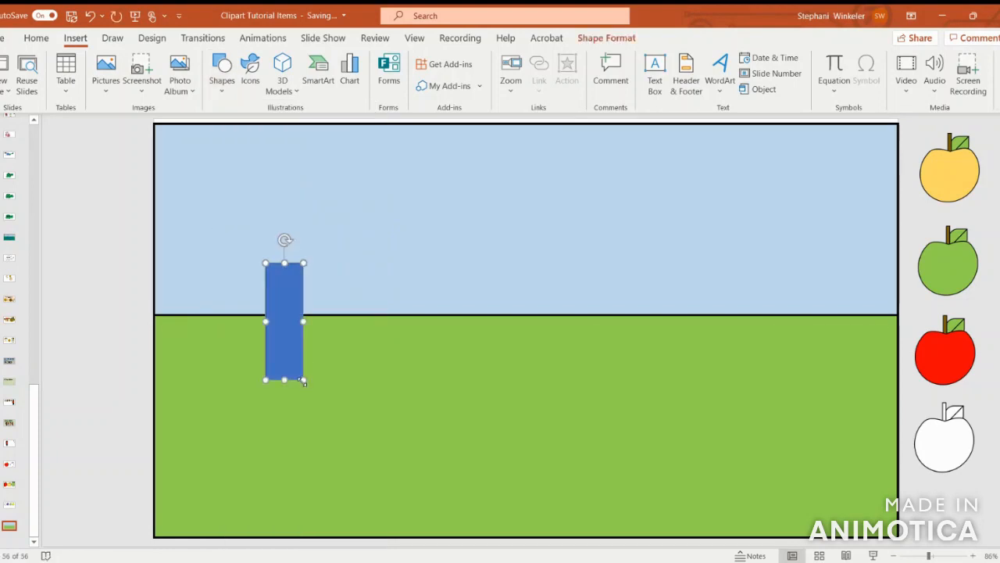
# Step: Give the trunk a dark brown fill and 3 pt outline, and reposition it nearer the slide's left edge at about 0.5 in wide
pyautogui.click(493, 58)
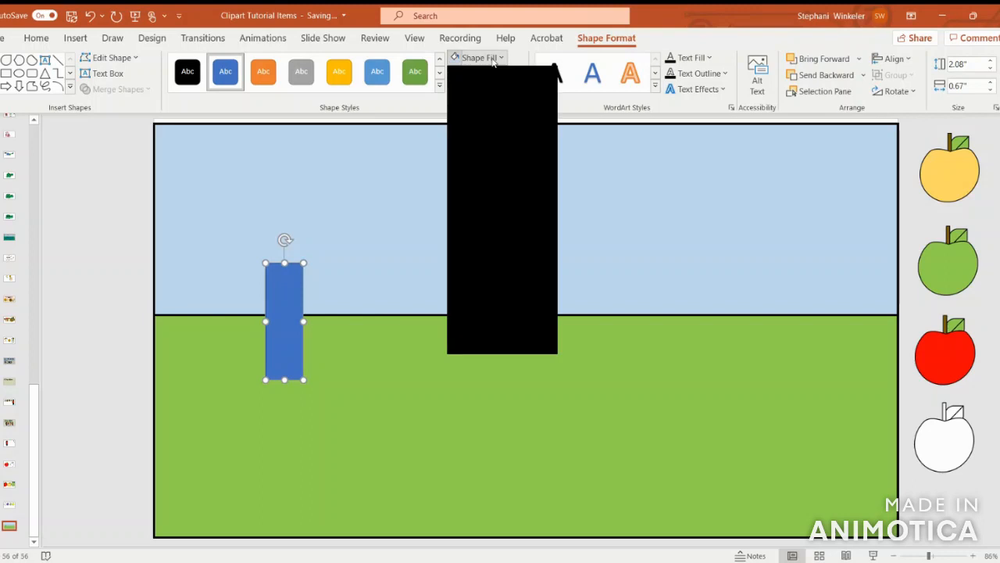
pyautogui.click(527, 145)
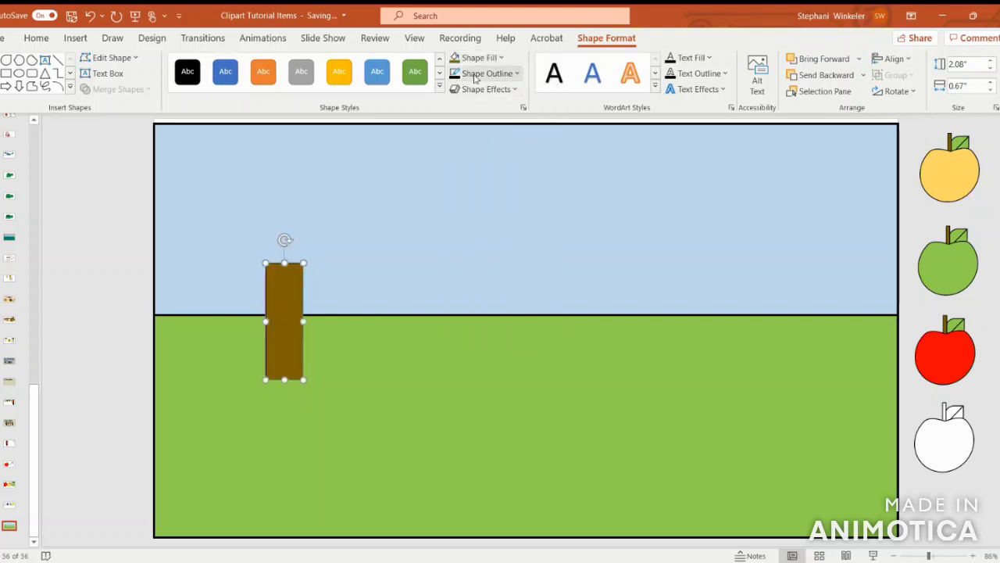
pyautogui.click(476, 75)
pyautogui.moveTo(514, 321)
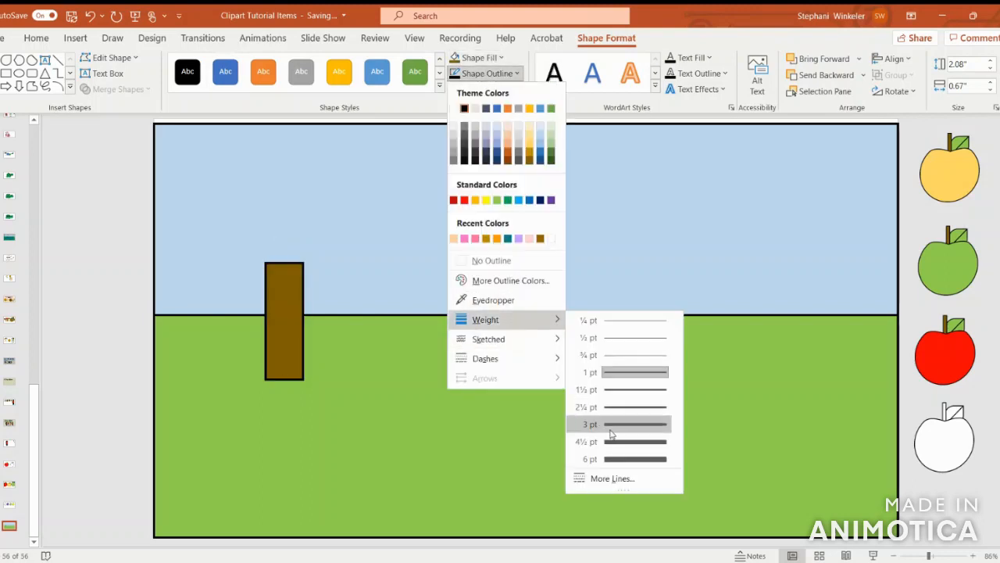
pyautogui.click(612, 425)
pyautogui.moveTo(303, 321); pyautogui.dragTo(230, 327)
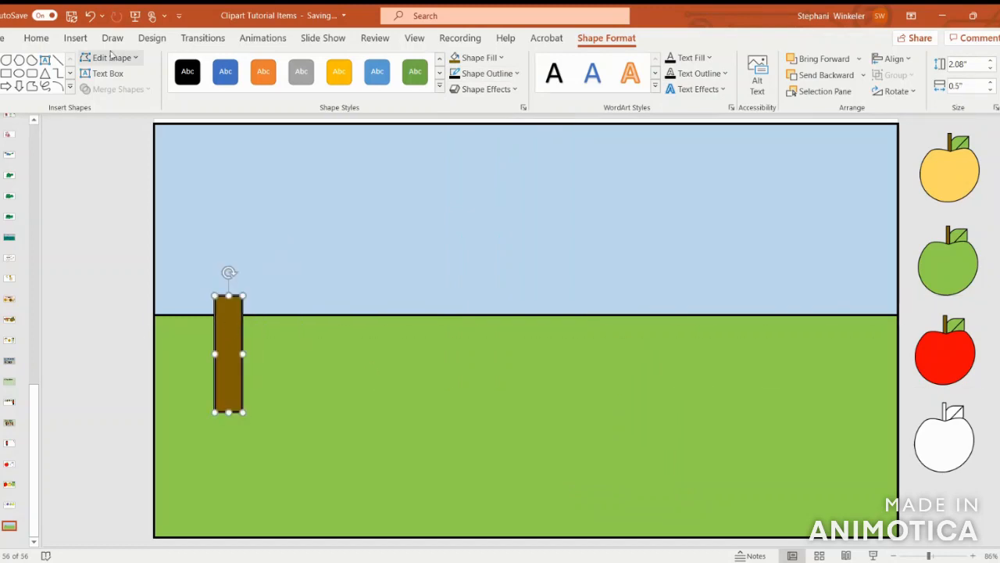
# Step: Draw a cloud shape about 2.5 in wide and 1.79 in high in the sky area
pyautogui.click(75, 38)
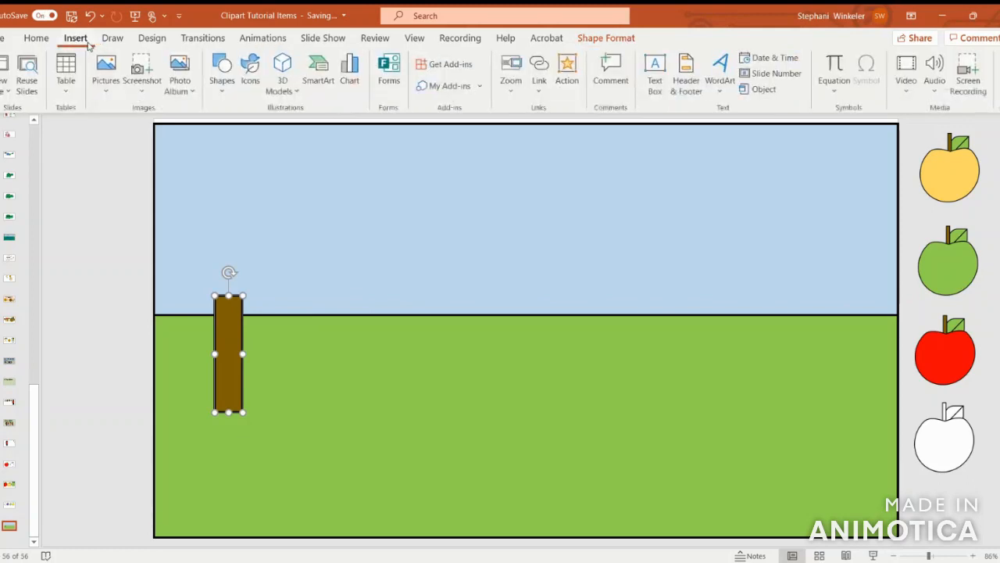
pyautogui.click(223, 87)
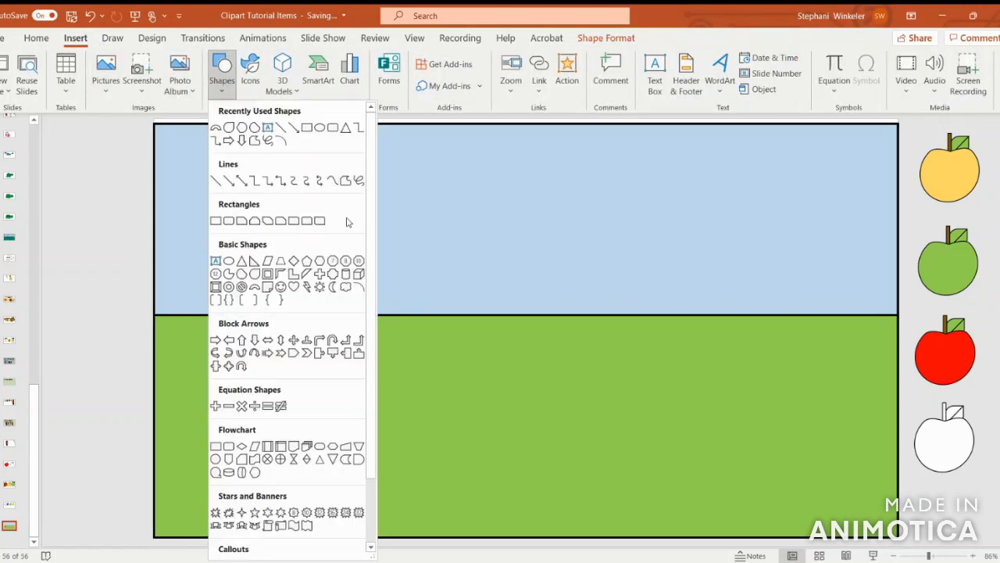
pyautogui.click(347, 290)
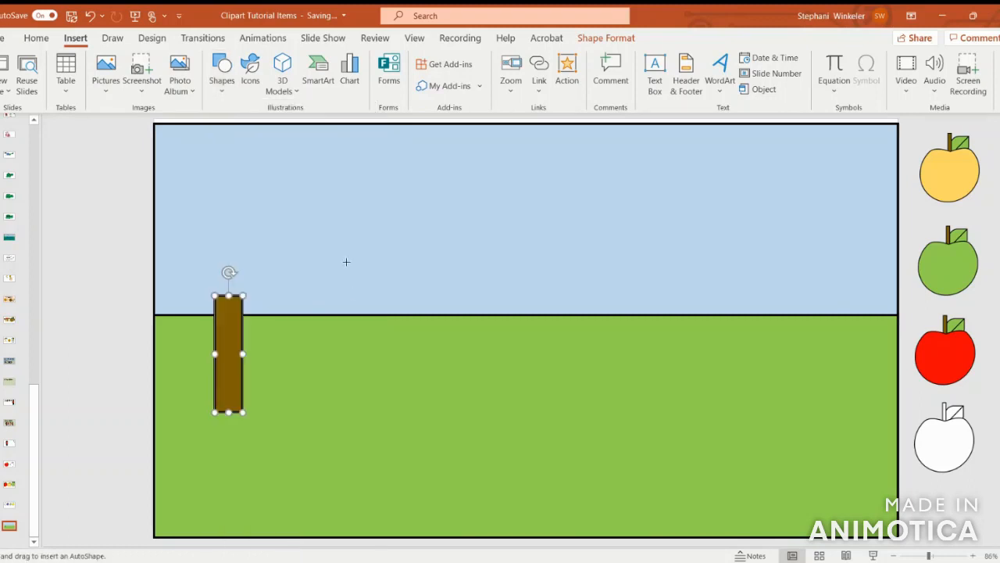
pyautogui.moveTo(305, 165); pyautogui.dragTo(447, 267)
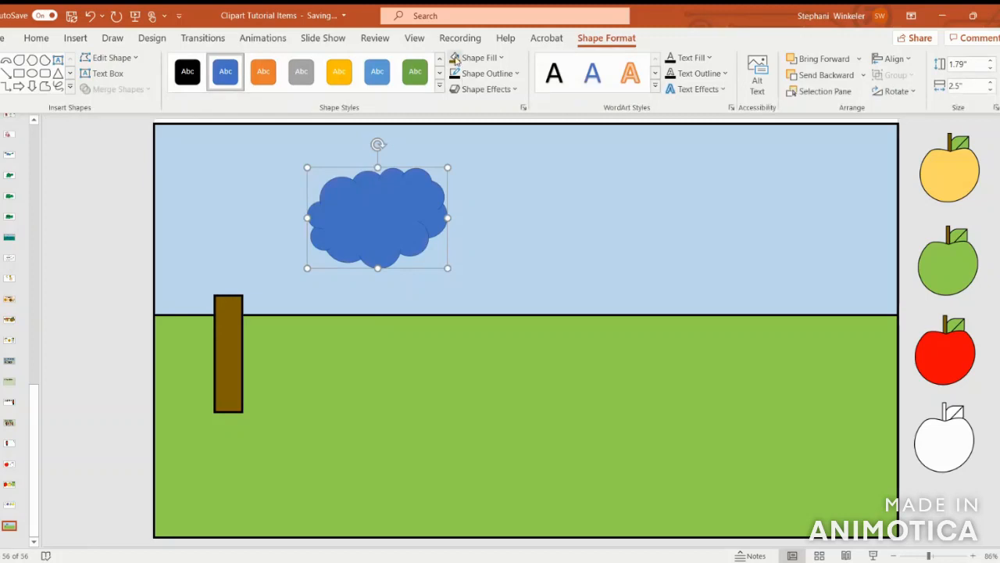
# Step: Fill the cloud with the standard light green and set its outline weight to 3 pt
pyautogui.click(478, 58)
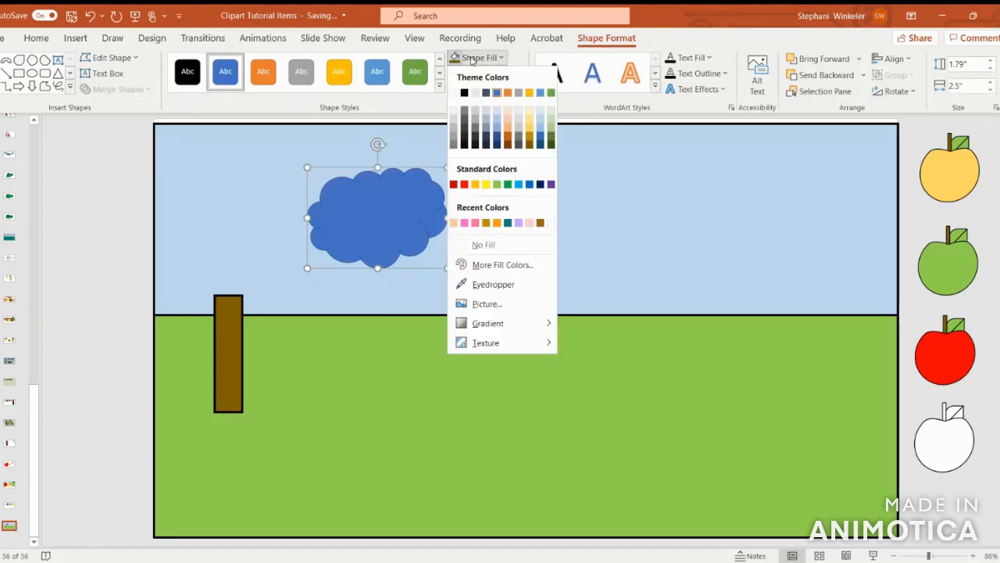
pyautogui.click(498, 185)
pyautogui.click(500, 73)
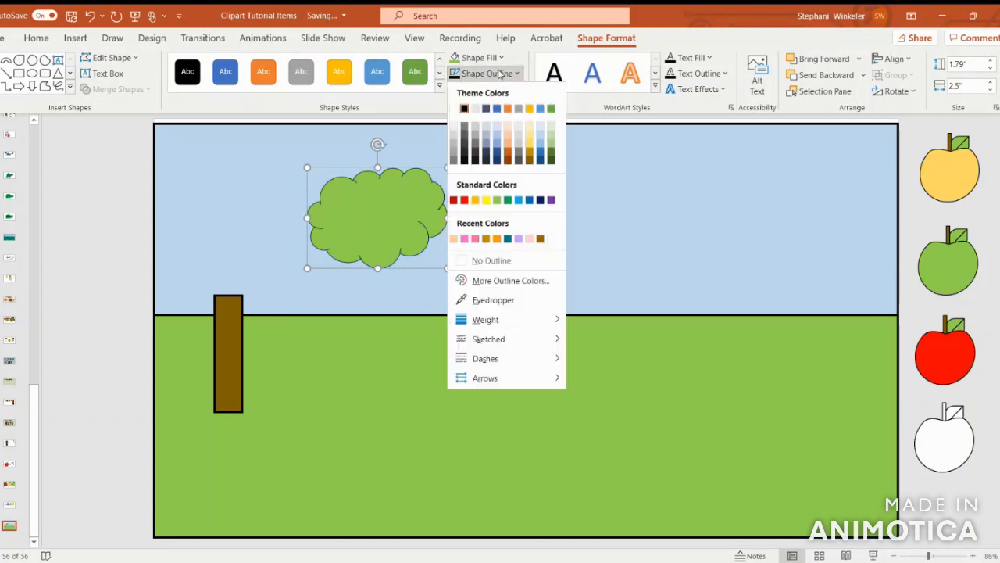
pyautogui.moveTo(566, 322)
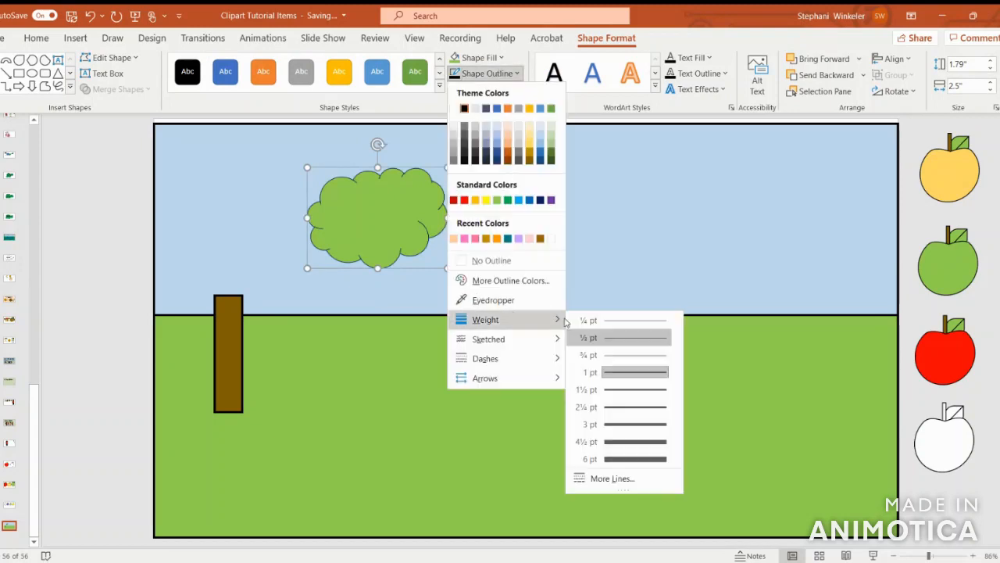
pyautogui.click(616, 428)
# Step: Place the green cloud over the trunk's upper end and enlarge it to about 3.67 in wide and 3.27 in high
pyautogui.moveTo(414, 222); pyautogui.dragTo(266, 267)
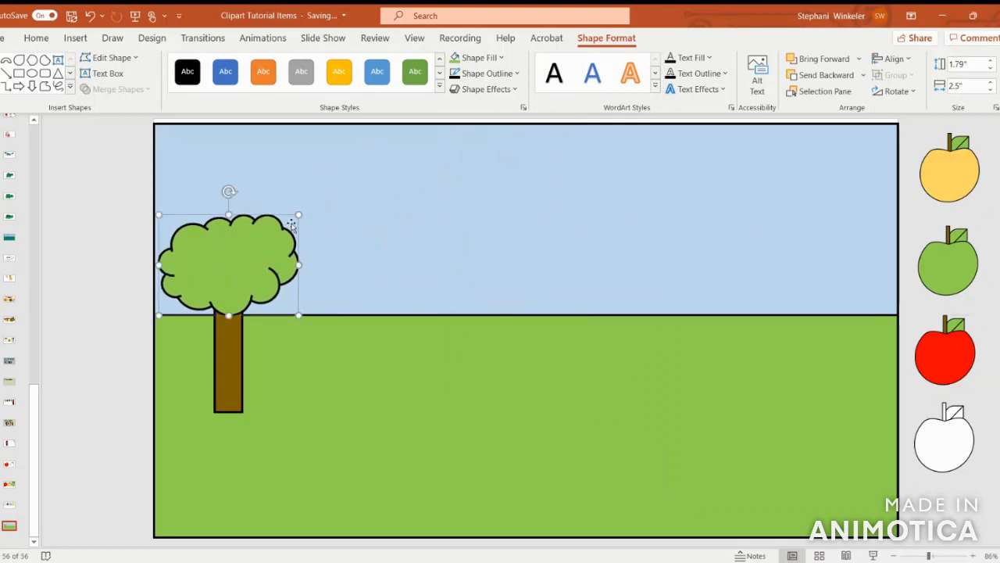
pyautogui.moveTo(298, 214); pyautogui.dragTo(364, 133)
pyautogui.click(233, 358)
pyautogui.moveTo(246, 354); pyautogui.dragTo(251, 354)
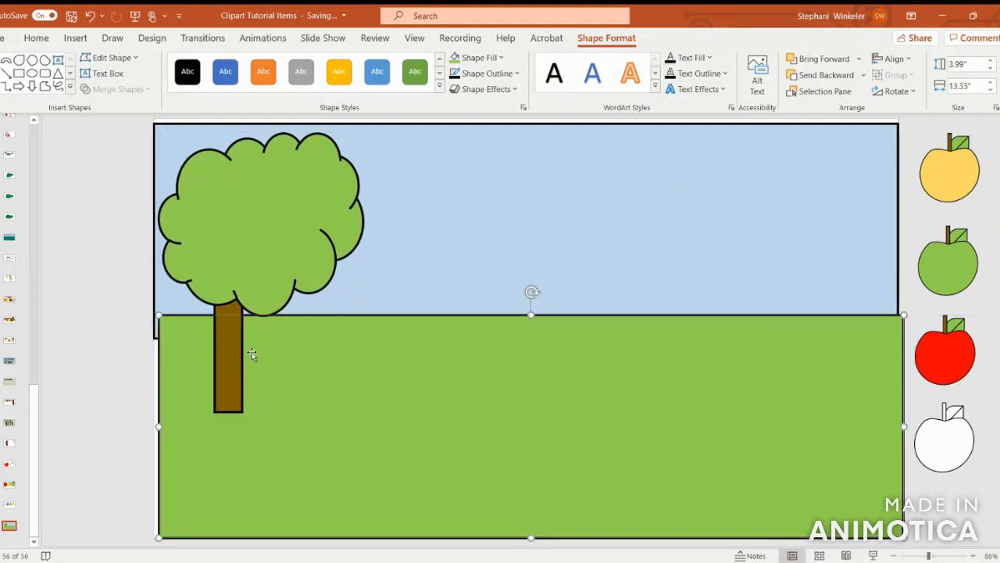
pyautogui.click(91, 15)
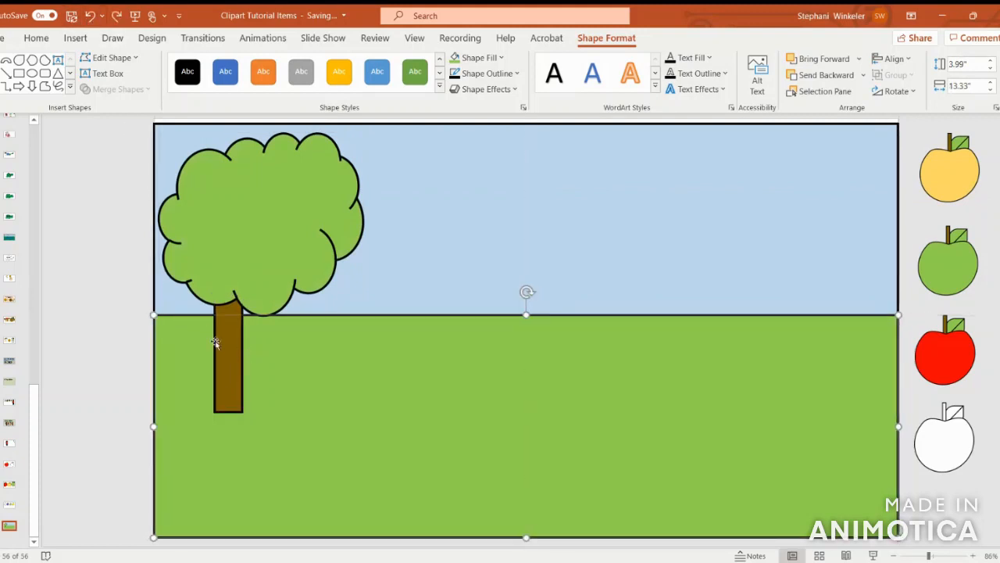
# Step: Widen the trunk to about 0.75 in and centre it horizontally on the slide
pyautogui.click(225, 348)
pyautogui.moveTo(245, 354); pyautogui.dragTo(261, 376)
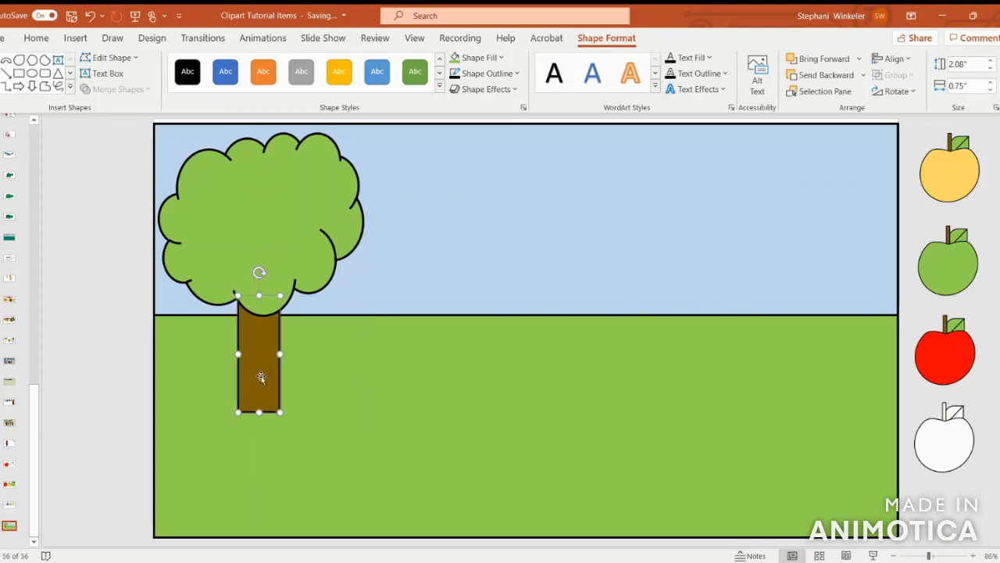
pyautogui.click(891, 58)
pyautogui.click(896, 101)
# Step: Centre the tree's foliage horizontally on the slide
pyautogui.click(359, 211)
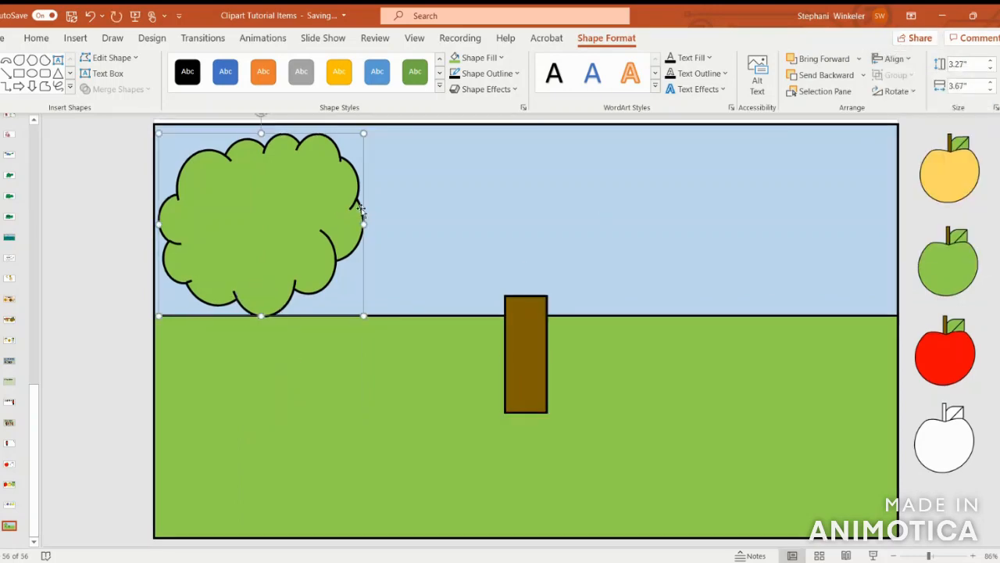
pyautogui.click(891, 58)
pyautogui.click(915, 96)
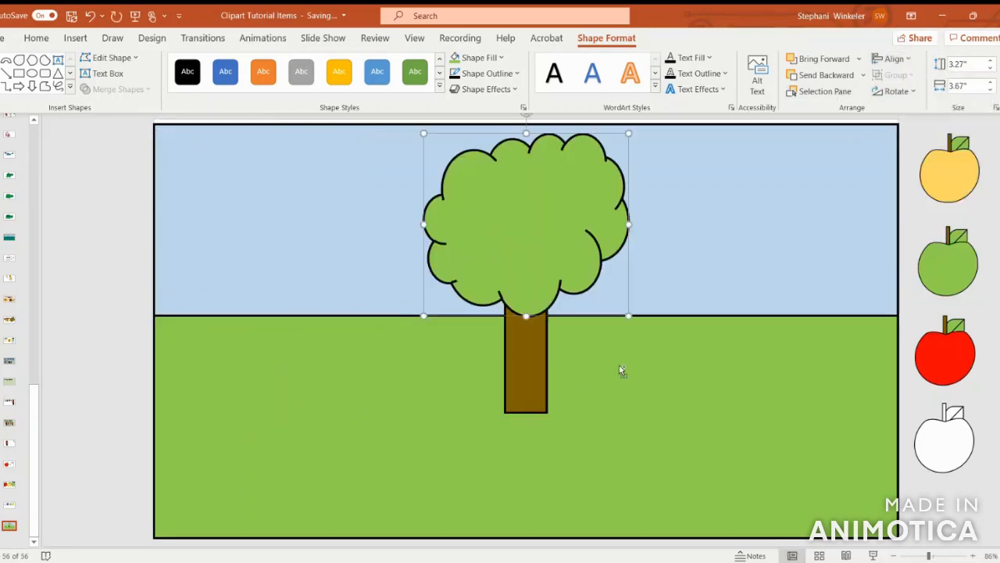
# Step: Group the foliage and trunk into one tree and move it to the left side of the slide
pyautogui.keyDown('shift'); pyautogui.click(526, 382); pyautogui.keyUp('shift')
pyautogui.rightClick(526, 382)
pyautogui.moveTo(562, 203)
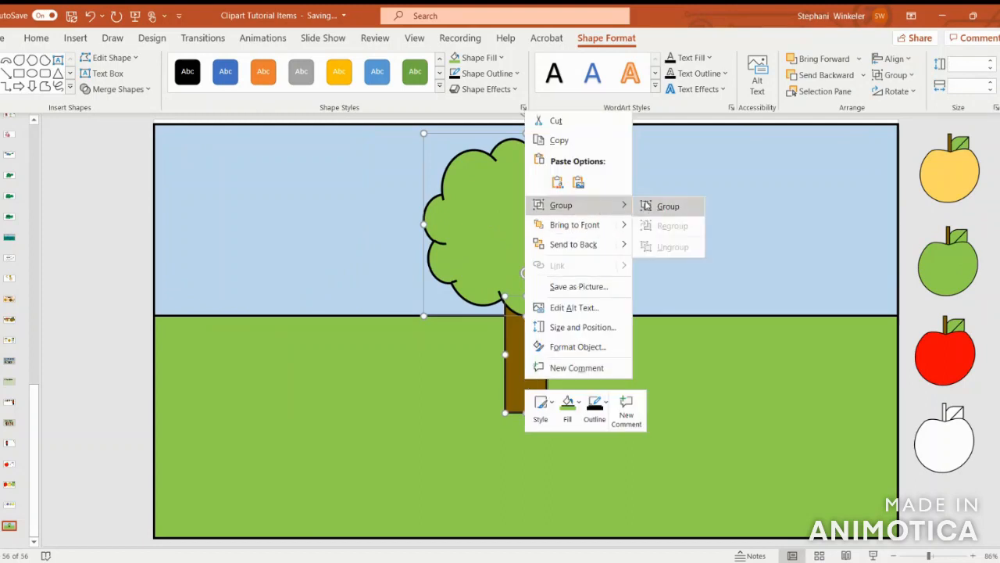
pyautogui.click(672, 204)
pyautogui.moveTo(585, 212); pyautogui.dragTo(328, 226)
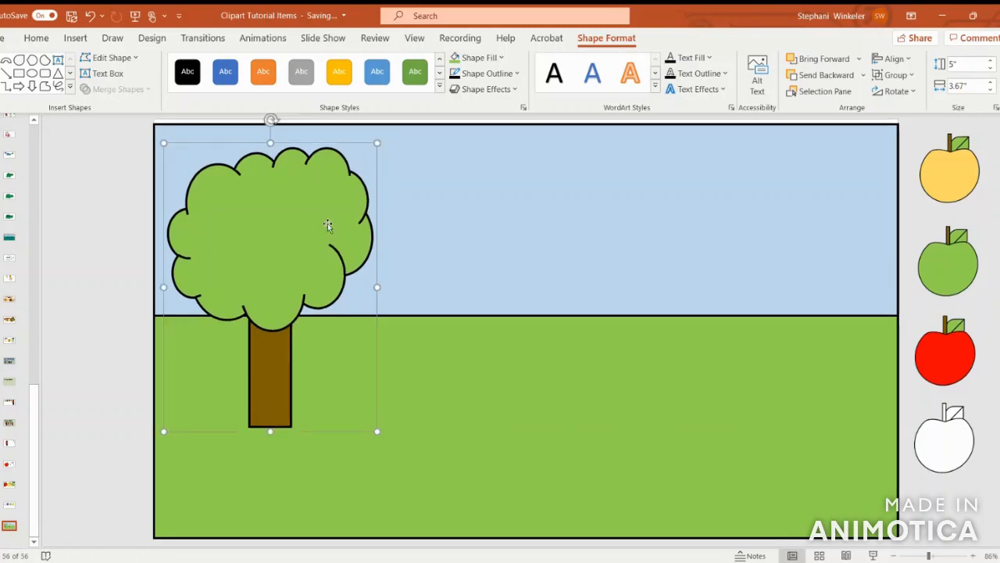
# Step: Add two copies of the tree, one near the slide's middle and slightly lower, the other on the right side
pyautogui.hotkey('ctrl', 'v')
pyautogui.moveTo(327, 226); pyautogui.dragTo(515, 283)
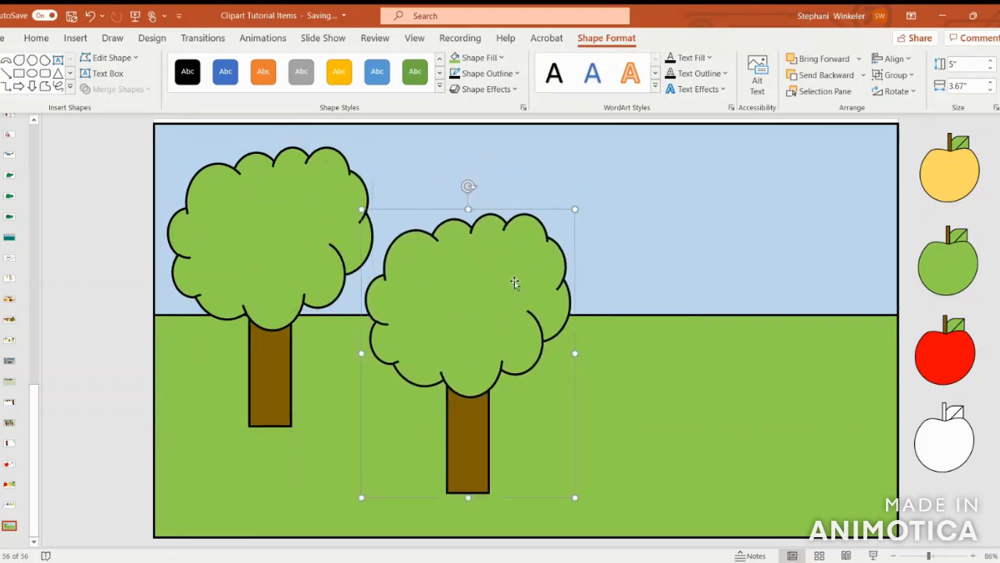
pyautogui.hotkey('ctrl', 'v')
pyautogui.moveTo(514, 283); pyautogui.dragTo(781, 196)
# Step: Centre the middle tree horizontally on the slide and move the third tree closer to the slide's right edge
pyautogui.click(469, 285)
pyautogui.click(890, 58)
pyautogui.click(855, 97)
pyautogui.moveTo(742, 226); pyautogui.dragTo(805, 221)
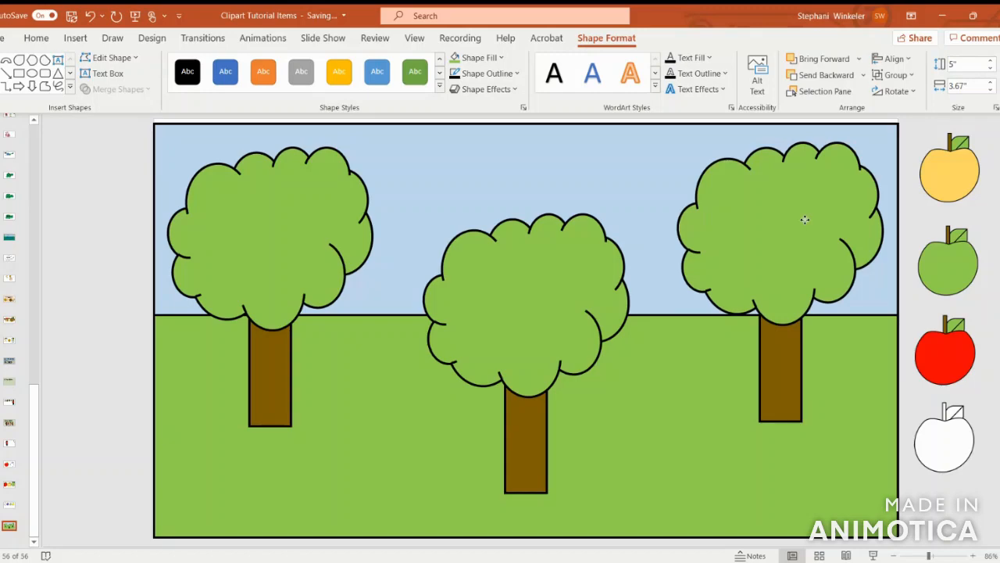
# Step: Lower the horizon by reducing the grass height and extending the sky down to about 4.25 in high
pyautogui.click(657, 342)
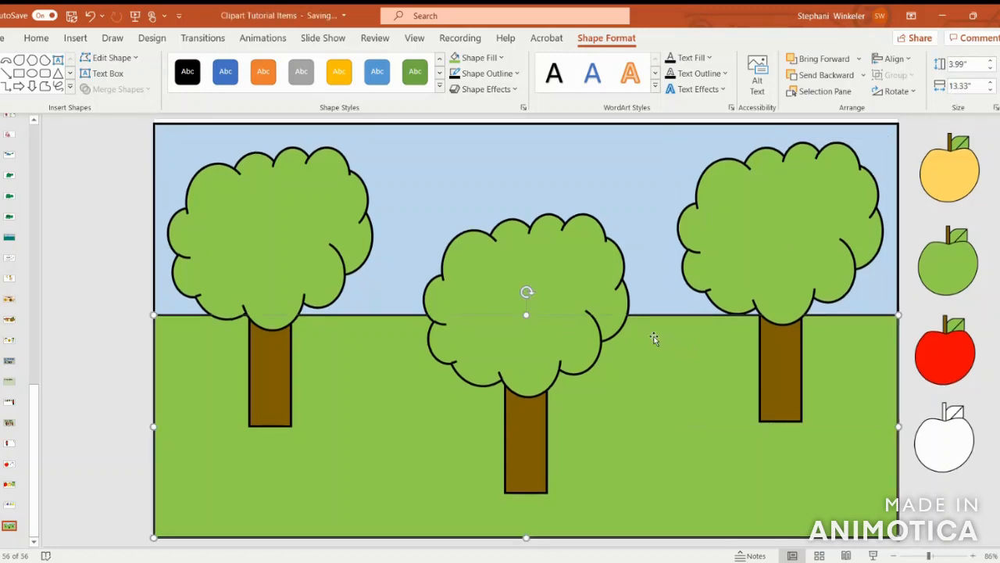
pyautogui.moveTo(526, 316); pyautogui.dragTo(530, 292)
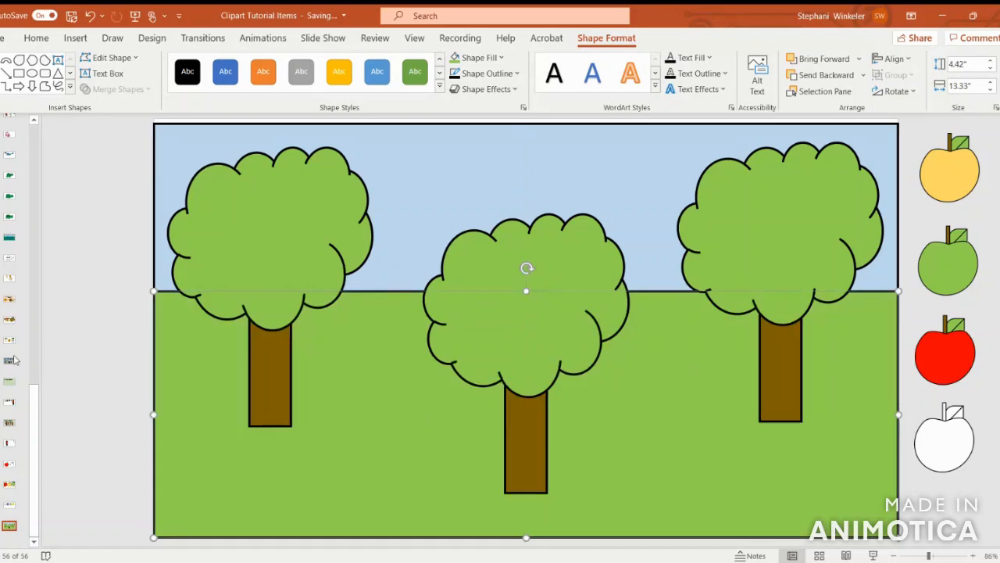
pyautogui.moveTo(526, 292); pyautogui.dragTo(526, 361)
pyautogui.click(402, 243)
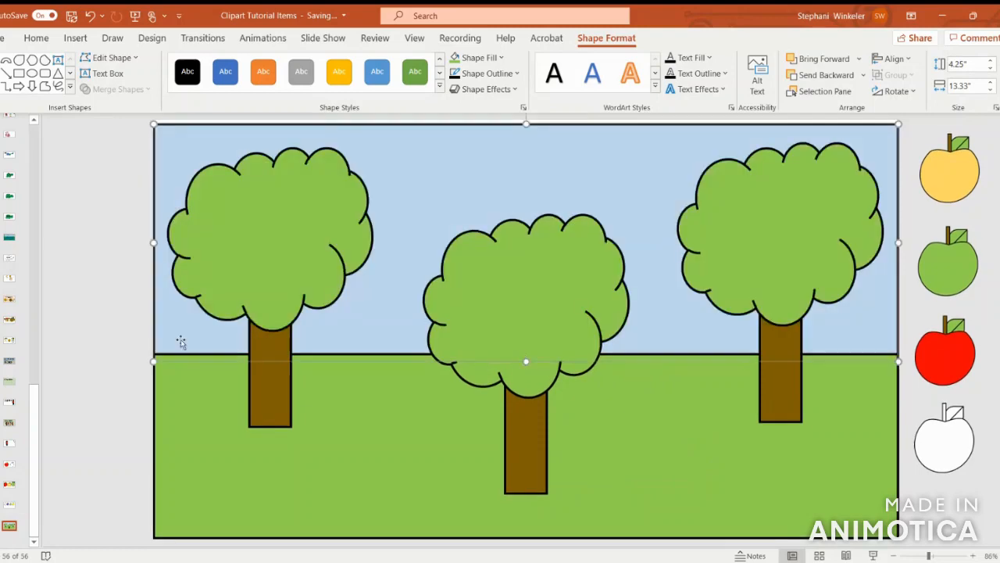
pyautogui.click(121, 335)
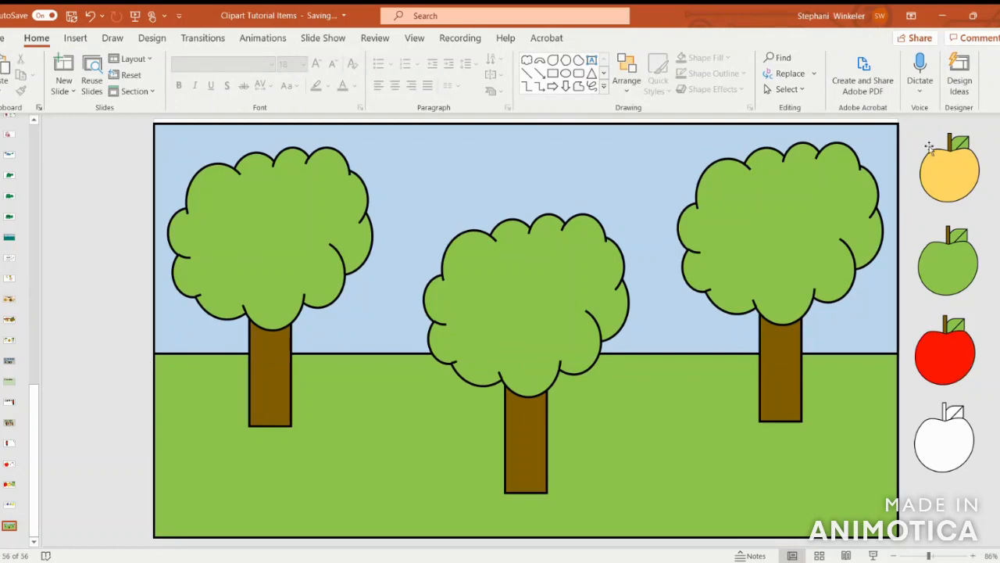
# Step: Shrink the yellow apple to about 1 in high, place it on the right tree's foliage and bring it in front
pyautogui.click(957, 188)
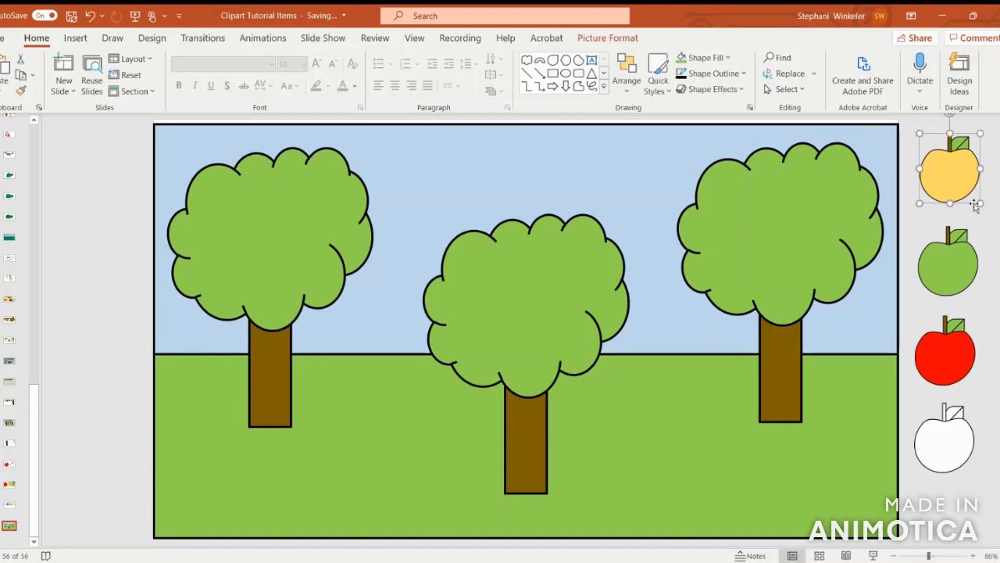
pyautogui.moveTo(980, 204); pyautogui.dragTo(827, 197)
pyautogui.click(608, 38)
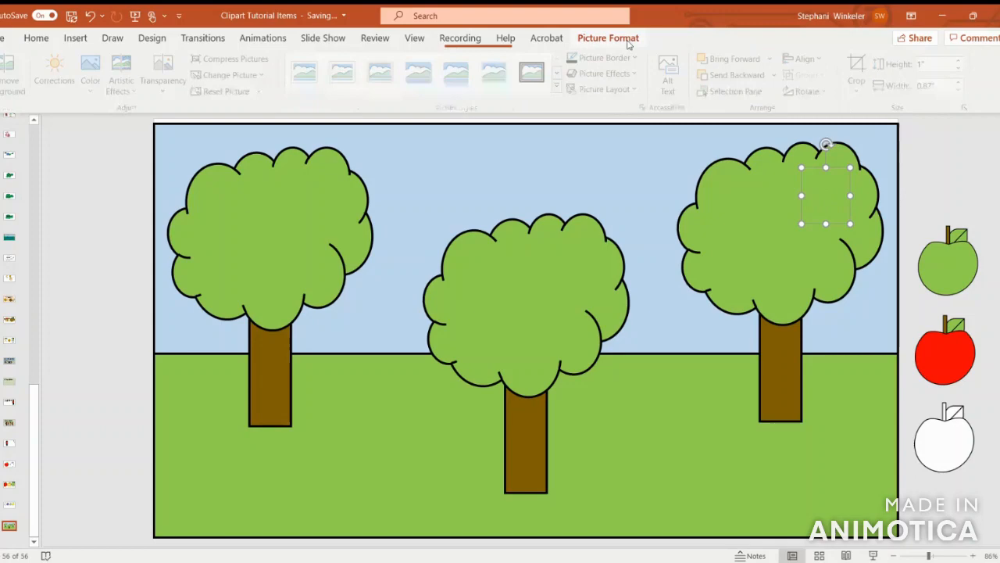
pyautogui.click(738, 59)
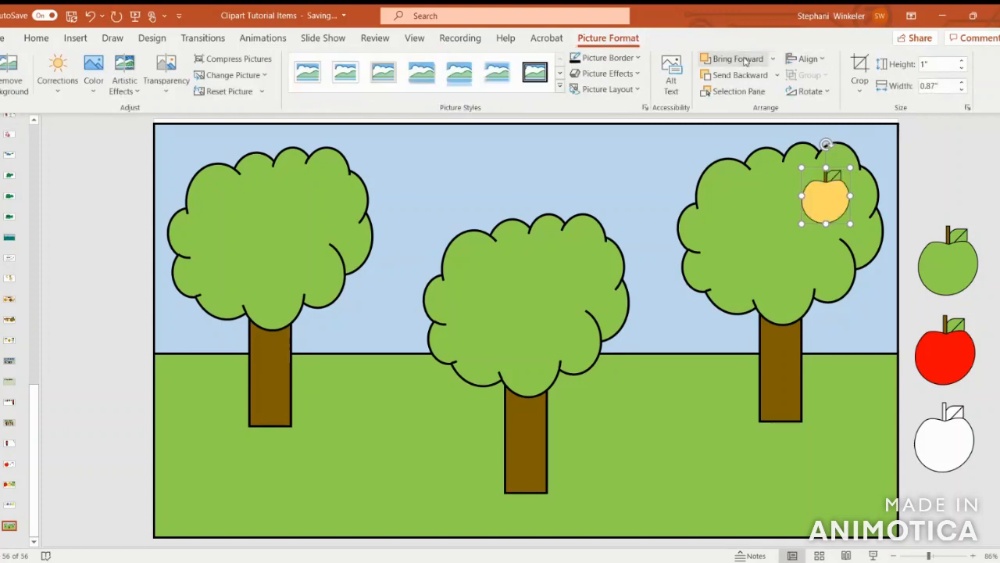
# Step: Select the green, red and white apples beside the slide together
pyautogui.click(937, 279)
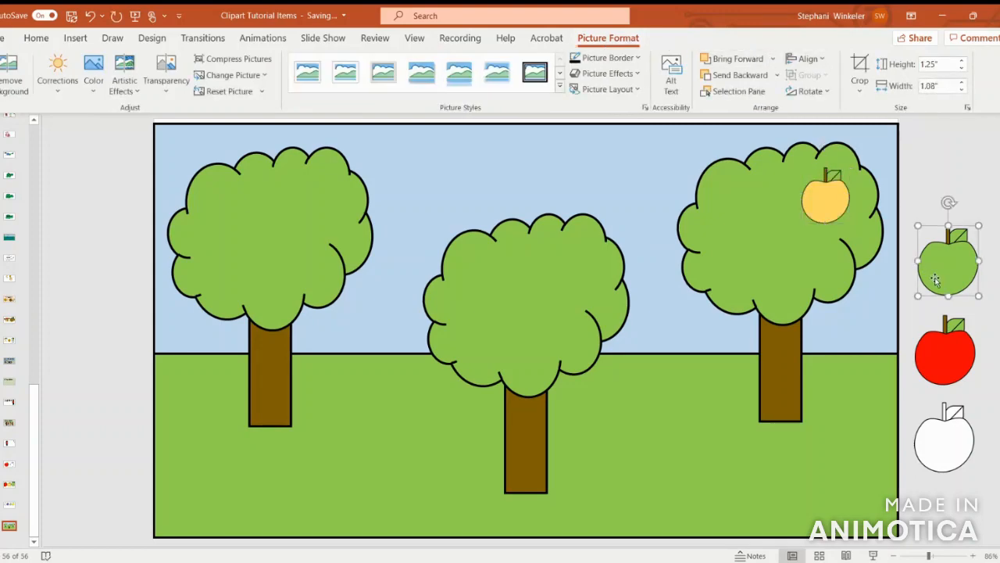
pyautogui.keyDown('shift'); pyautogui.click(946, 358); pyautogui.keyUp('shift')
pyautogui.keyDown('shift'); pyautogui.click(943, 444); pyautogui.keyUp('shift')
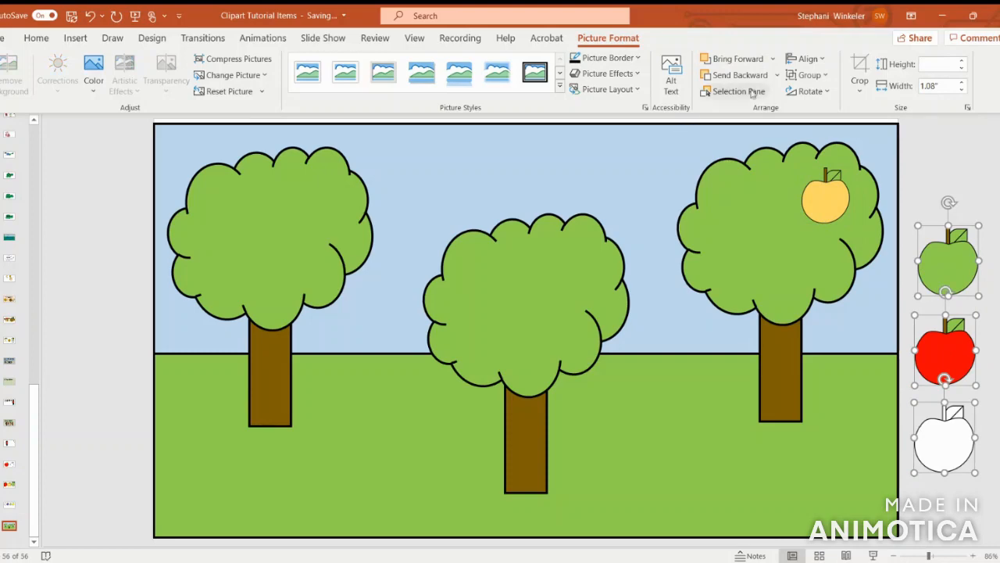
# Step: Duplicate the yellow apple on the right tree
pyautogui.click(827, 198)
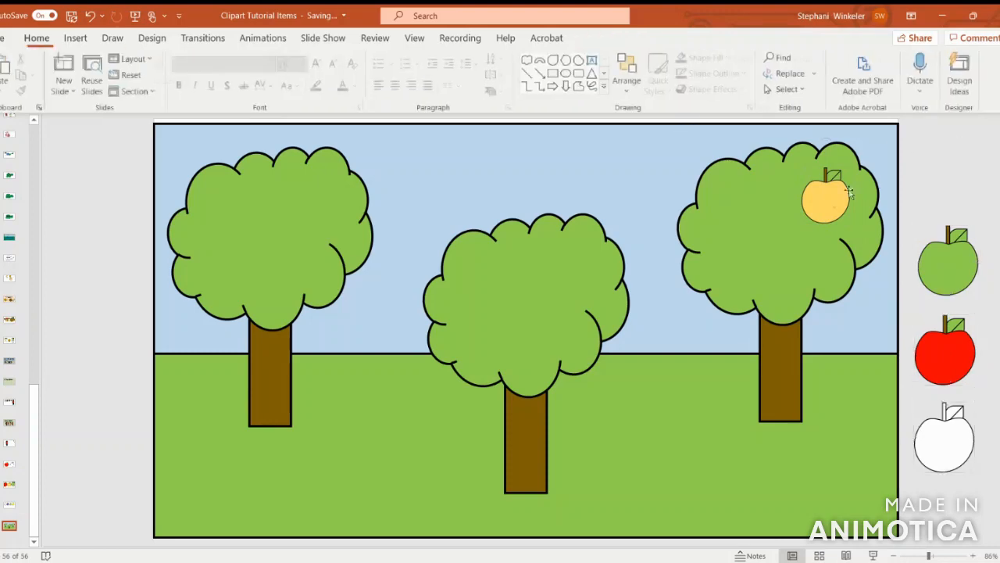
pyautogui.hotkey('ctrl', 'c')
pyautogui.hotkey('ctrl', 'v')
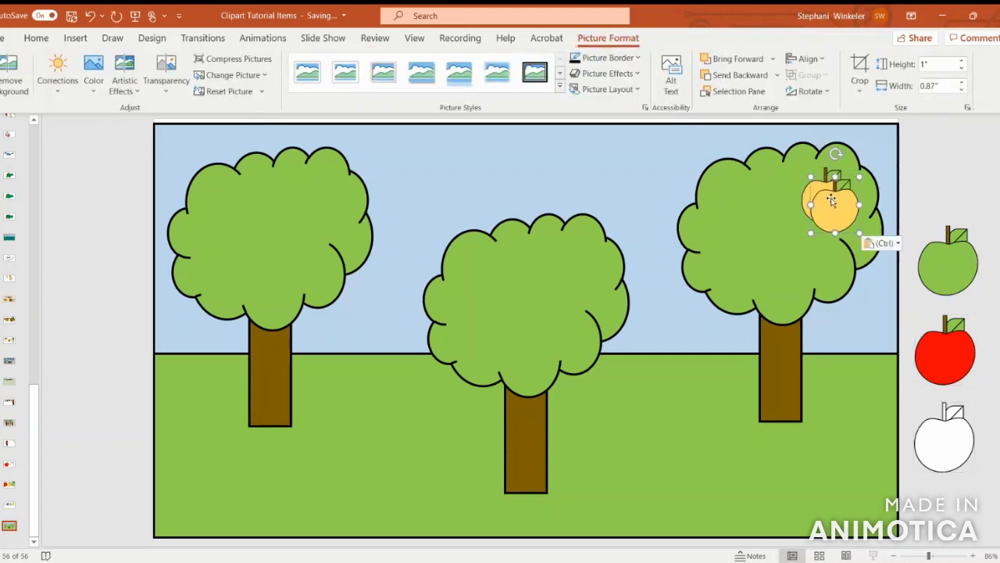